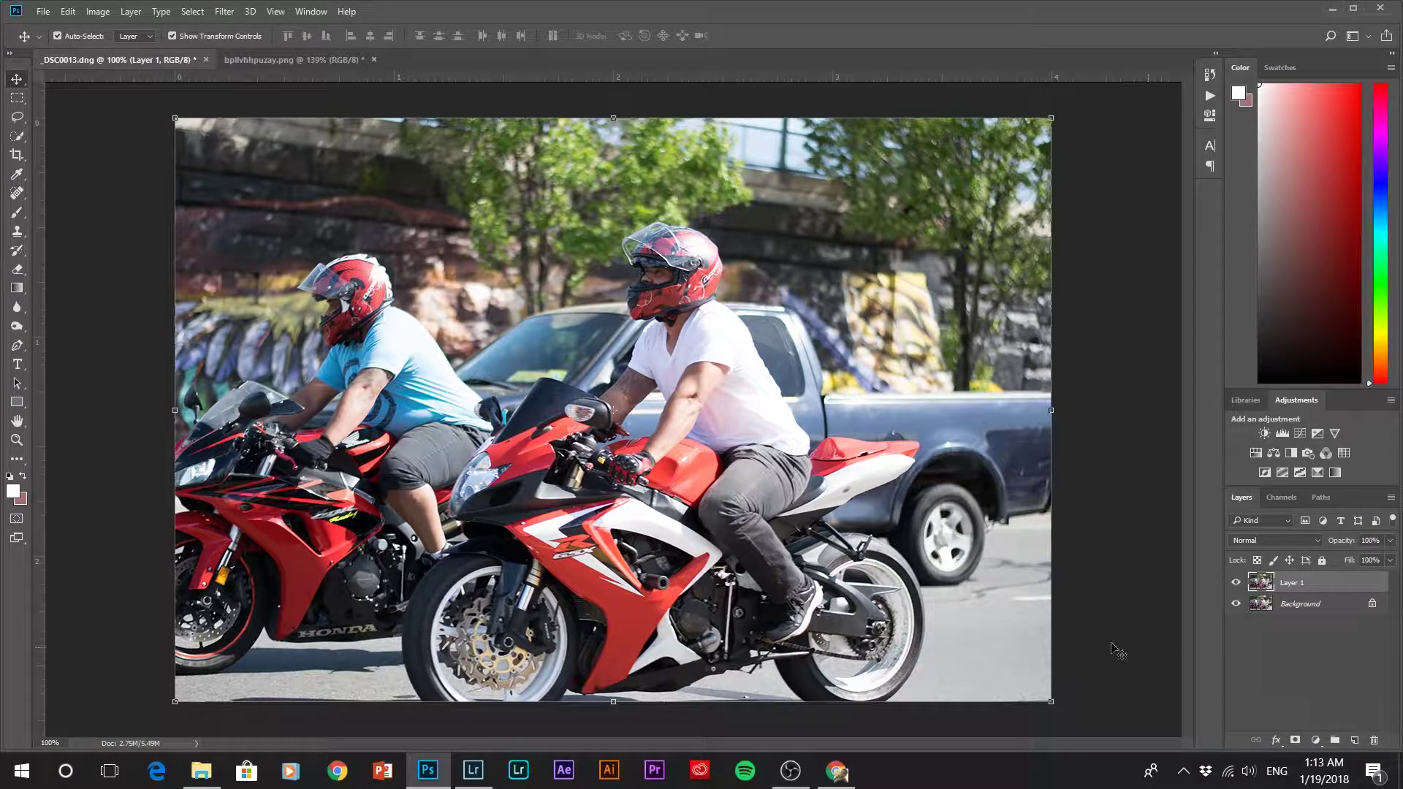
- Add a Hue/Saturation adjustment layer above Layer 1, try the master hue at -180, and reset it to 0
{"action": "left_click", "coordinate": [1256, 453]}
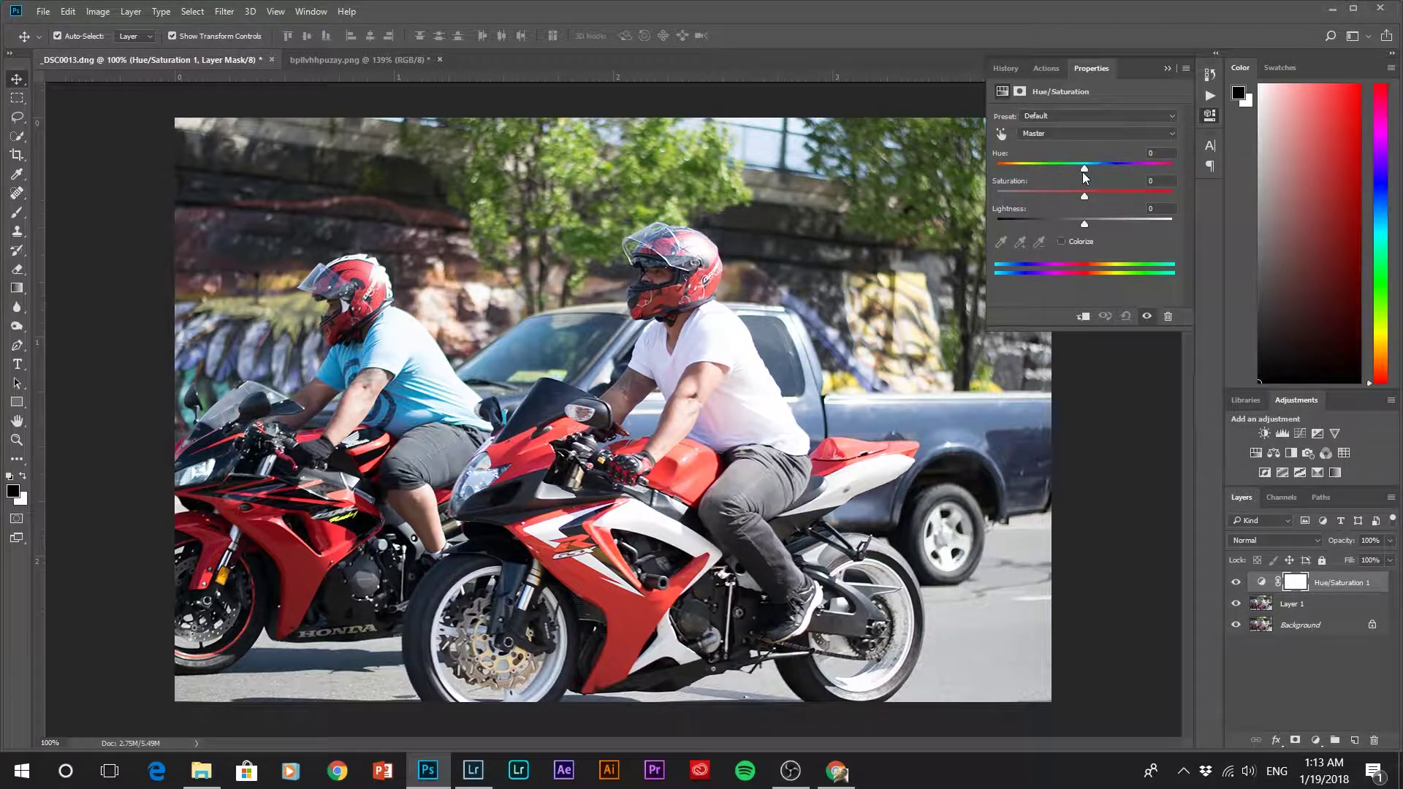
{"action": "left_click_drag", "start_coordinate": [1082, 172], "coordinate": [987, 174]}
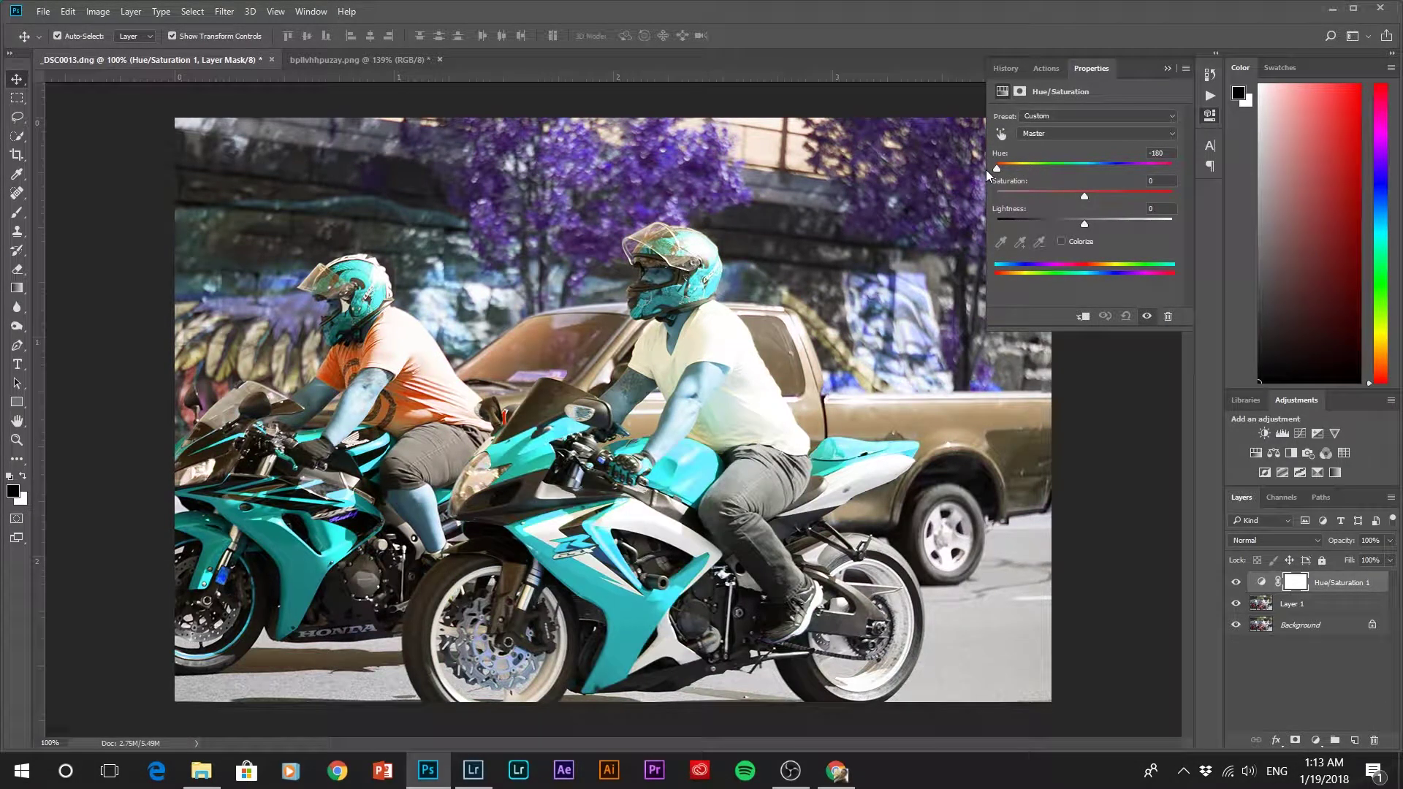
{"action": "left_click_drag", "start_coordinate": [987, 174], "coordinate": [1098, 181]}
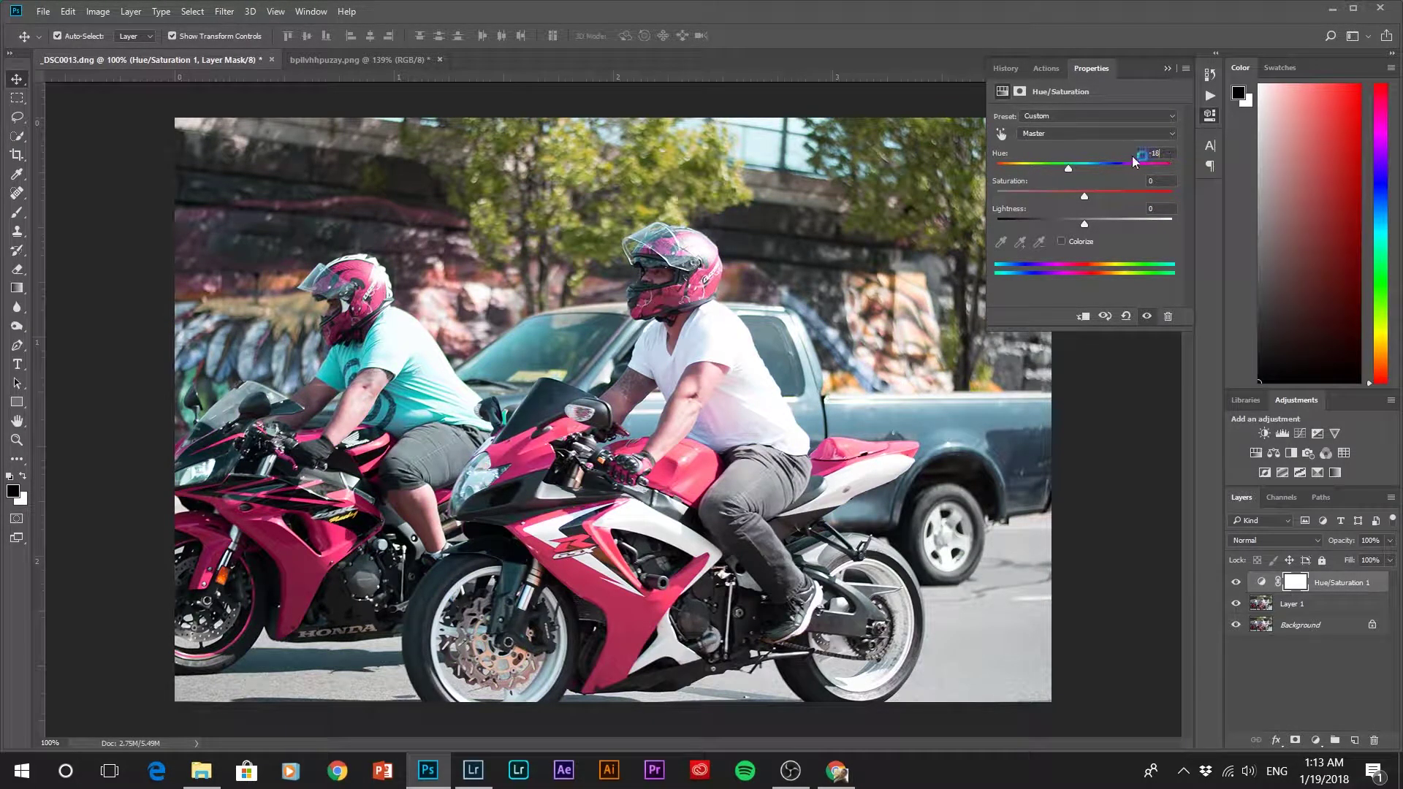
{"action": "left_click", "coordinate": [1155, 153]}
{"action": "type", "text": "0"}
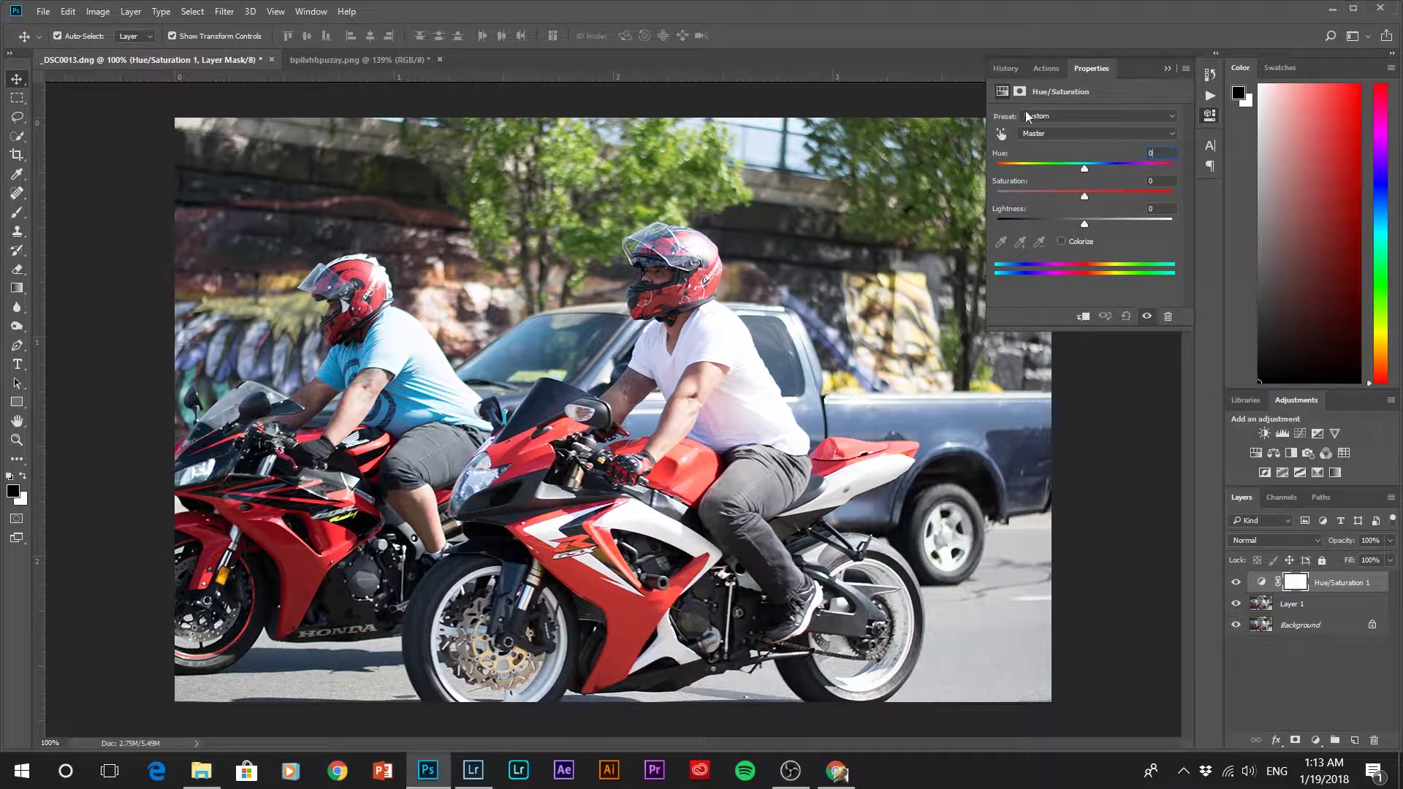
- Sample the red bodywork of the front motorcycle with the on-image adjustment tool and shift the Reds hue to +125
{"action": "left_click", "coordinate": [1001, 134]}
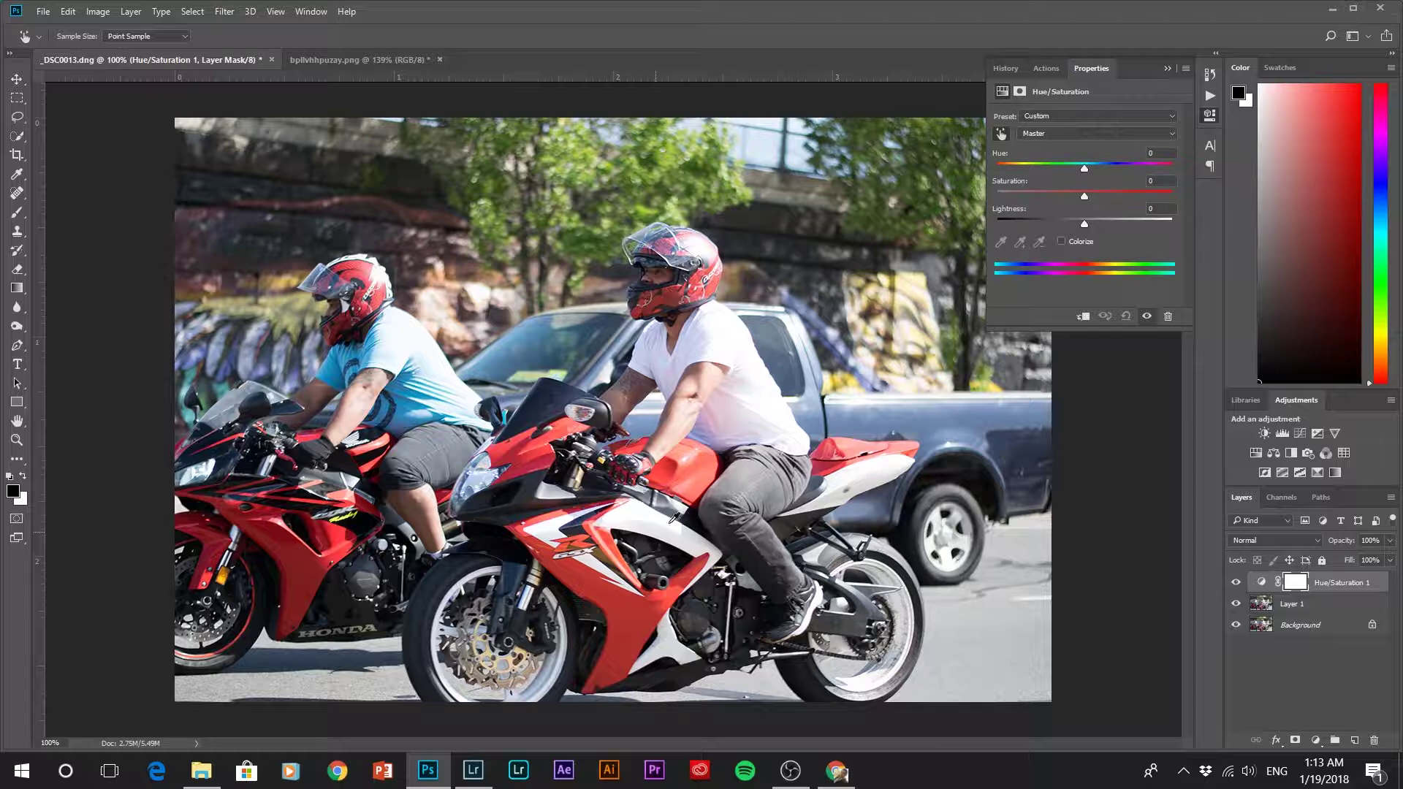
{"action": "left_click", "coordinate": [593, 572]}
{"action": "left_click_drag", "start_coordinate": [1085, 168], "coordinate": [1158, 178]}
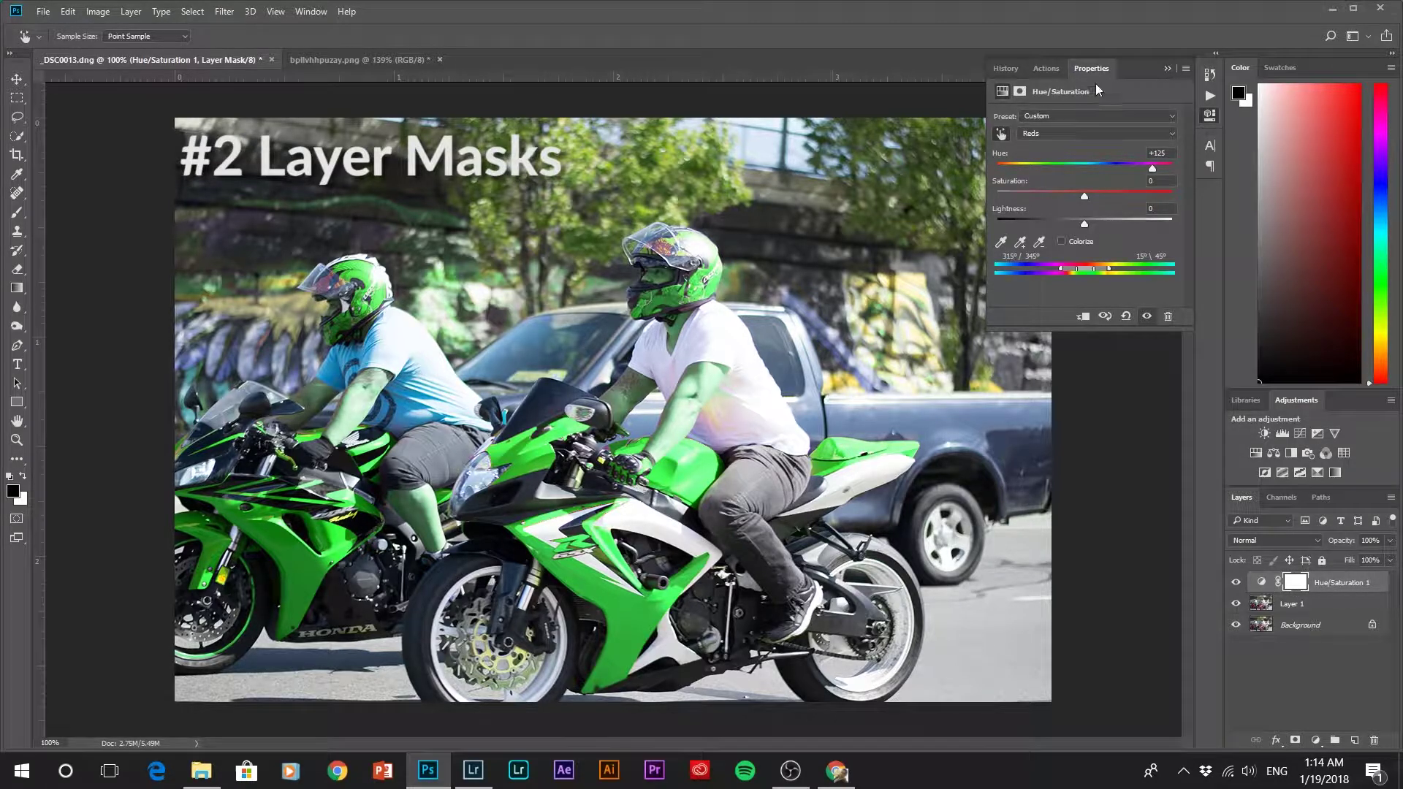
{"action": "left_click", "coordinate": [1165, 69]}
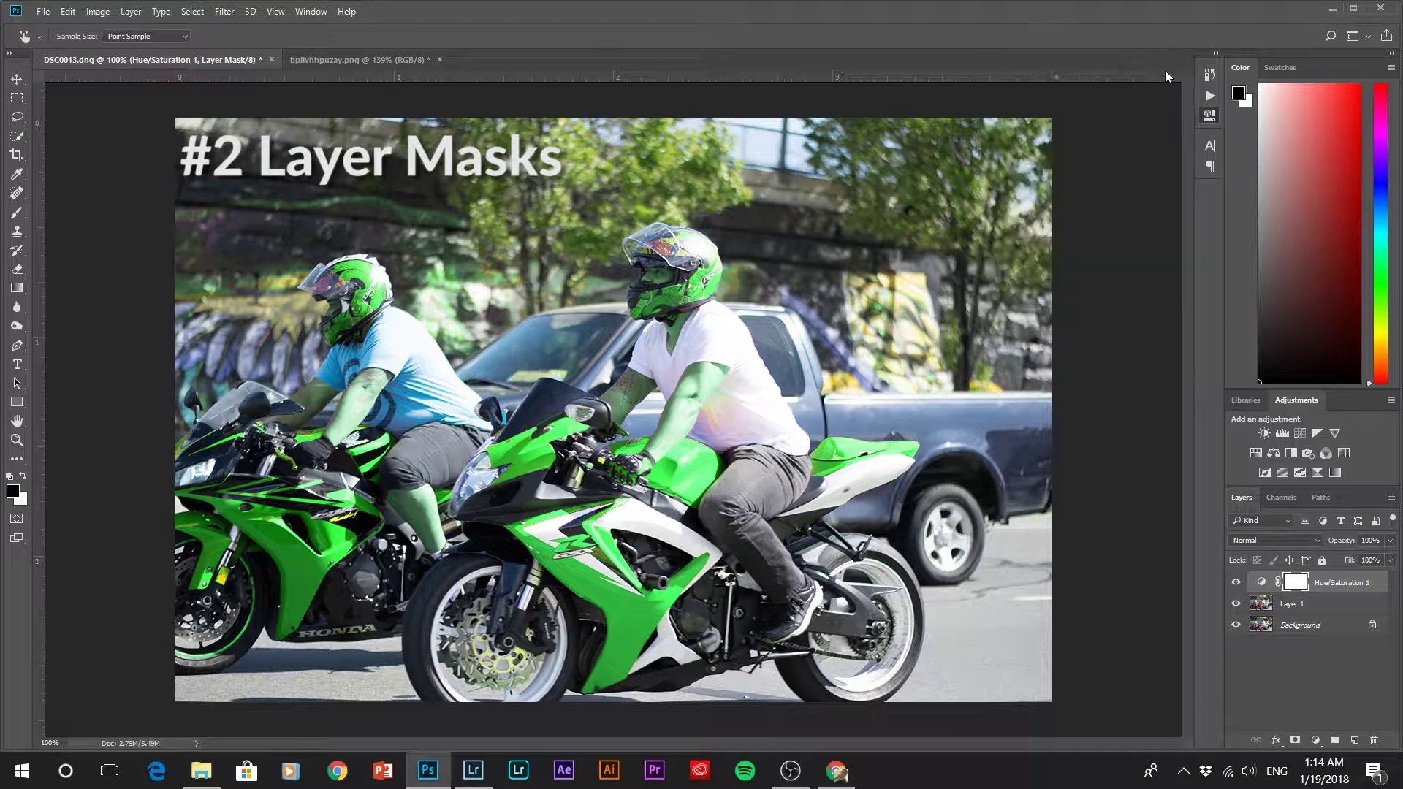
- Invert the Hue/Saturation layer's mask to black
{"action": "double_click", "coordinate": [1262, 583]}
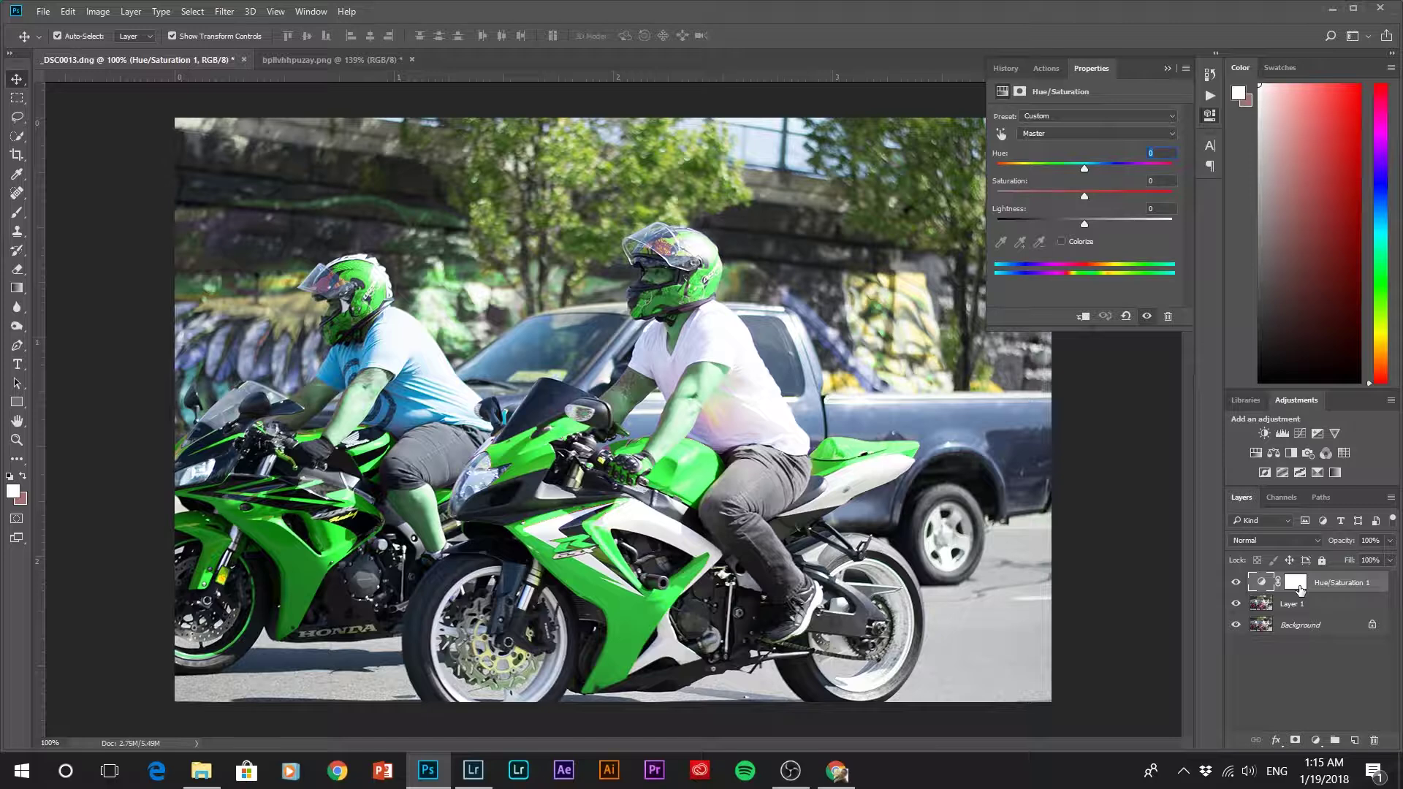
{"action": "left_click", "coordinate": [1298, 586]}
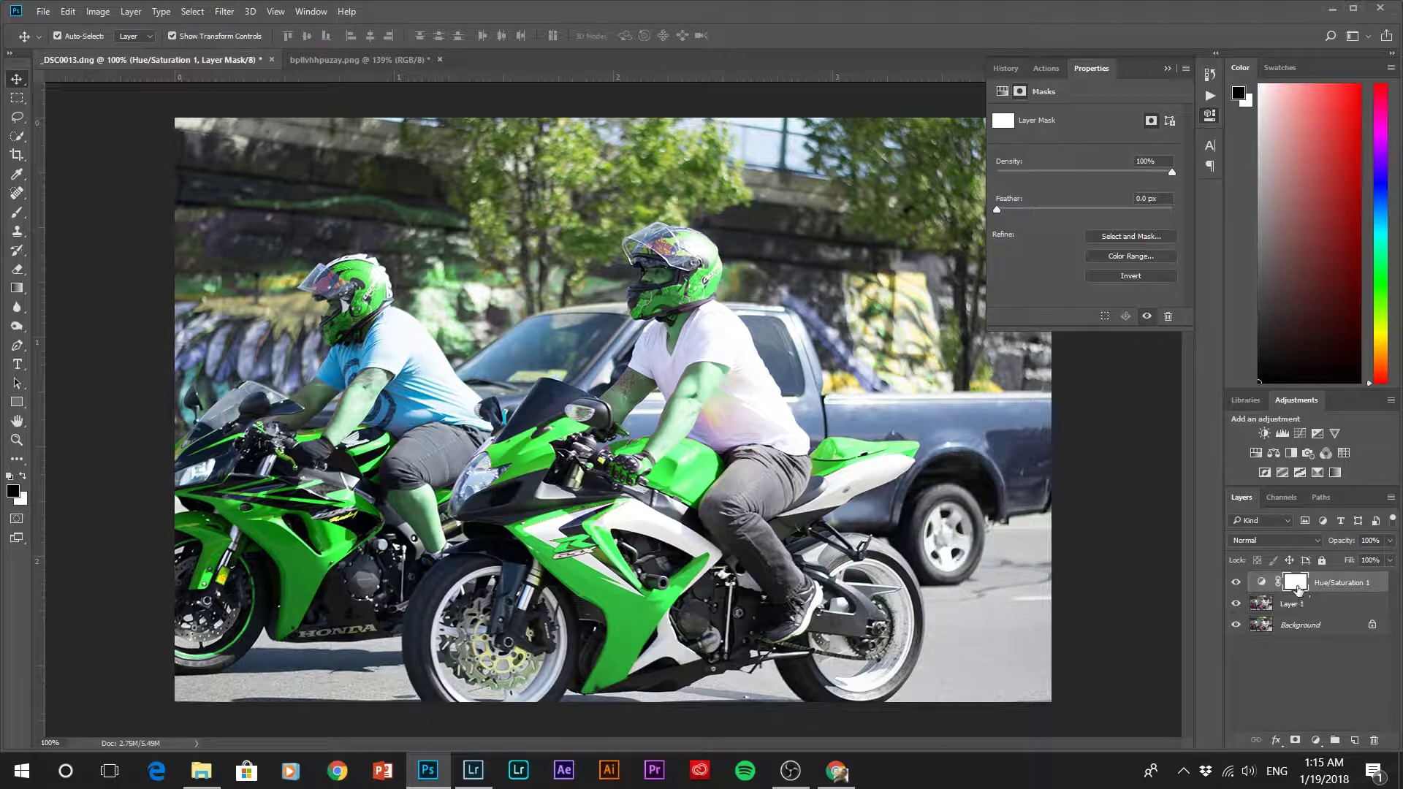
{"action": "key", "text": "ctrl+i"}
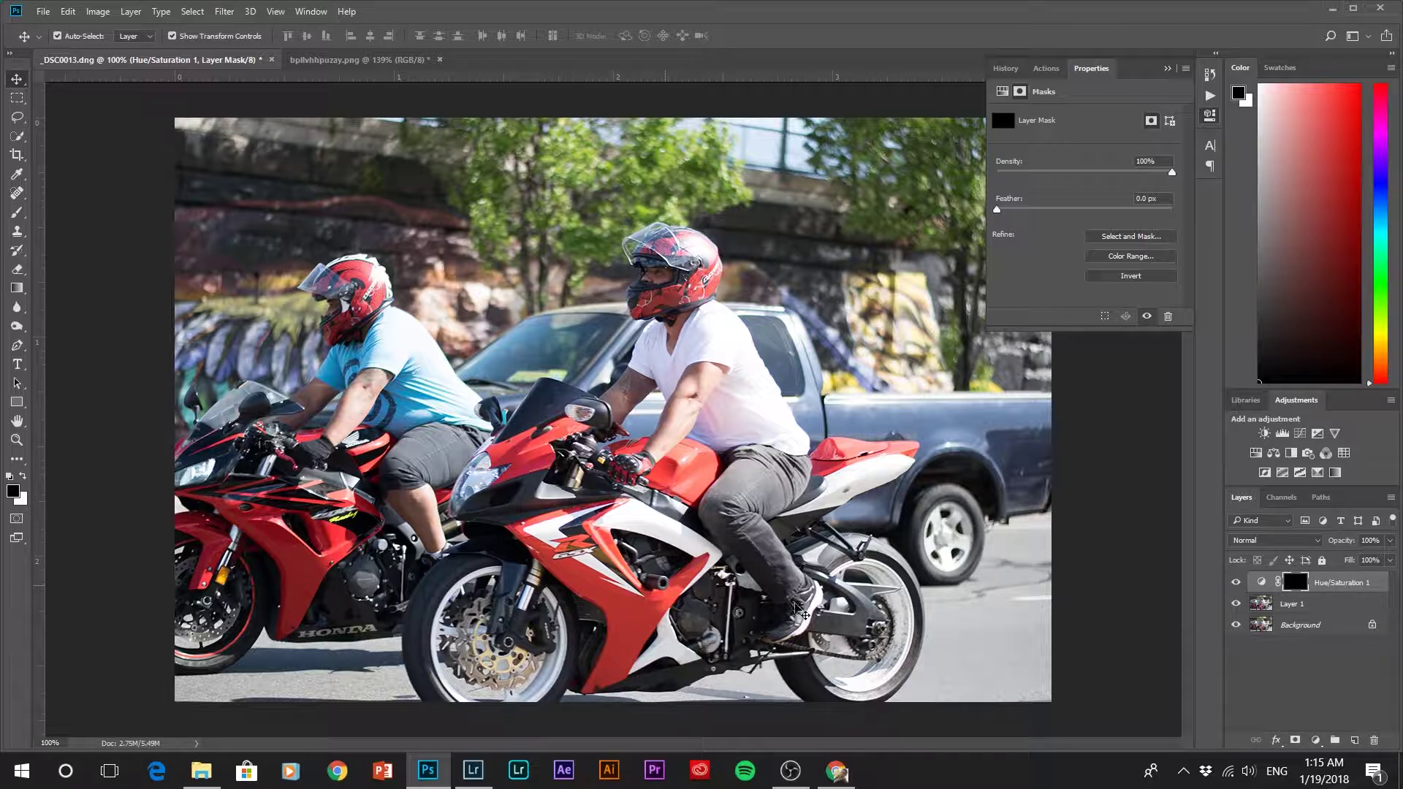
- Paint white with the Brush on the Hue/Saturation mask over the front motorcycle's fairing, fuel tank and tail section
{"action": "key", "text": "b"}
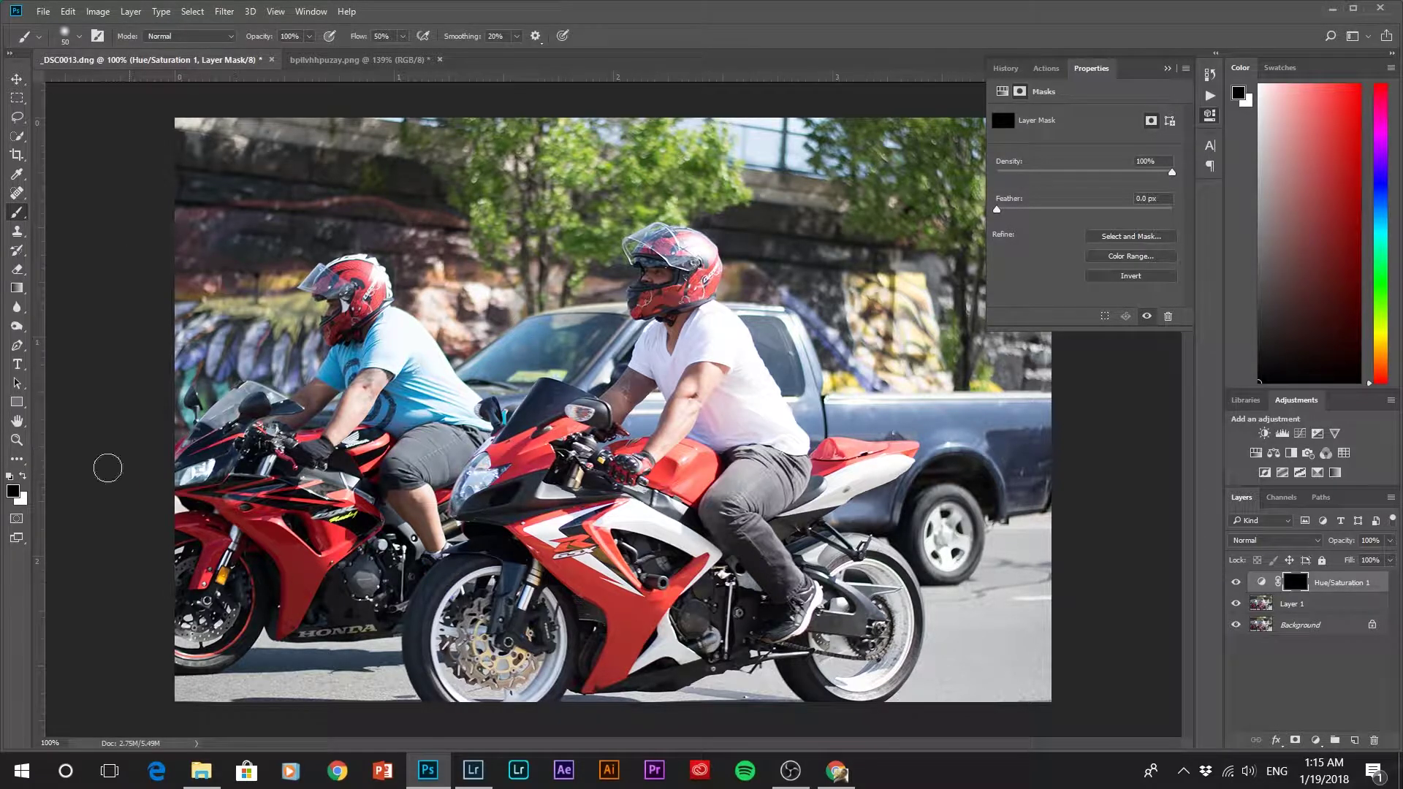
{"action": "left_click", "coordinate": [23, 476]}
{"action": "mouse_move", "coordinate": [495, 456]}
{"action": "left_mouse_down"}
{"action": "mouse_move", "coordinate": [527, 440]}
{"action": "mouse_move", "coordinate": [495, 473]}
{"action": "mouse_move", "coordinate": [580, 419]}
{"action": "mouse_move", "coordinate": [571, 445]}
{"action": "mouse_move", "coordinate": [526, 470]}
{"action": "mouse_move", "coordinate": [546, 462]}
{"action": "mouse_move", "coordinate": [502, 473]}
{"action": "mouse_move", "coordinate": [502, 451]}
{"action": "mouse_move", "coordinate": [512, 486]}
{"action": "left_mouse_up"}
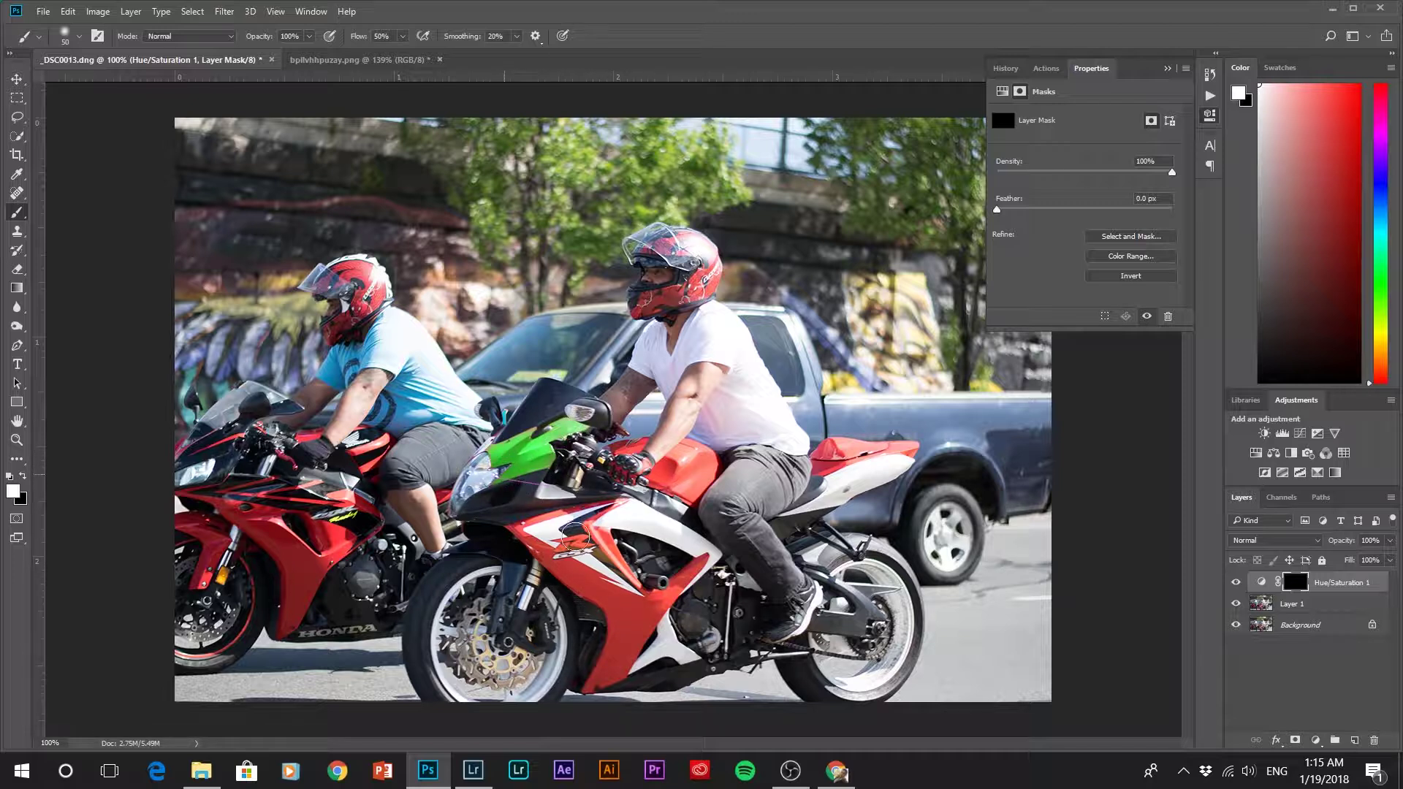
{"action": "mouse_move", "coordinate": [533, 539]}
{"action": "left_mouse_down"}
{"action": "mouse_move", "coordinate": [595, 572]}
{"action": "mouse_move", "coordinate": [502, 520]}
{"action": "mouse_move", "coordinate": [615, 613]}
{"action": "mouse_move", "coordinate": [588, 694]}
{"action": "mouse_move", "coordinate": [619, 659]}
{"action": "mouse_move", "coordinate": [591, 676]}
{"action": "mouse_move", "coordinate": [625, 666]}
{"action": "mouse_move", "coordinate": [642, 610]}
{"action": "mouse_move", "coordinate": [631, 621]}
{"action": "mouse_move", "coordinate": [599, 533]}
{"action": "mouse_move", "coordinate": [642, 592]}
{"action": "mouse_move", "coordinate": [687, 562]}
{"action": "mouse_move", "coordinate": [671, 603]}
{"action": "left_mouse_up"}
{"action": "mouse_move", "coordinate": [699, 555]}
{"action": "left_mouse_down"}
{"action": "mouse_move", "coordinate": [647, 634]}
{"action": "mouse_move", "coordinate": [620, 622]}
{"action": "mouse_move", "coordinate": [641, 628]}
{"action": "mouse_move", "coordinate": [633, 613]}
{"action": "left_mouse_up"}
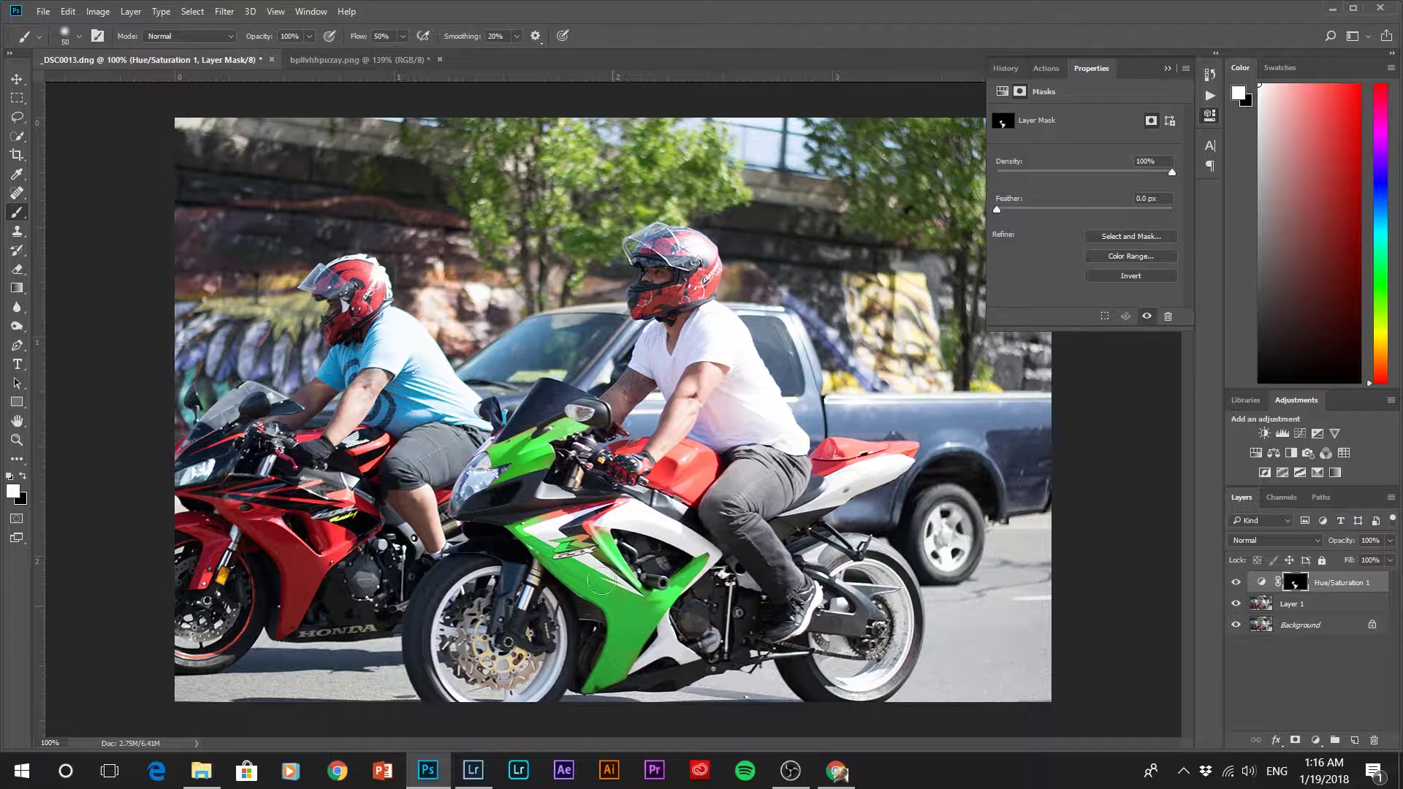
{"action": "mouse_move", "coordinate": [570, 537]}
{"action": "left_mouse_down"}
{"action": "mouse_move", "coordinate": [537, 522]}
{"action": "mouse_move", "coordinate": [623, 513]}
{"action": "left_mouse_up"}
{"action": "mouse_move", "coordinate": [707, 471]}
{"action": "left_mouse_down"}
{"action": "mouse_move", "coordinate": [680, 497]}
{"action": "mouse_move", "coordinate": [675, 471]}
{"action": "mouse_move", "coordinate": [692, 453]}
{"action": "mouse_move", "coordinate": [702, 469]}
{"action": "mouse_move", "coordinate": [695, 455]}
{"action": "mouse_move", "coordinate": [669, 498]}
{"action": "mouse_move", "coordinate": [686, 472]}
{"action": "mouse_move", "coordinate": [720, 483]}
{"action": "left_mouse_up"}
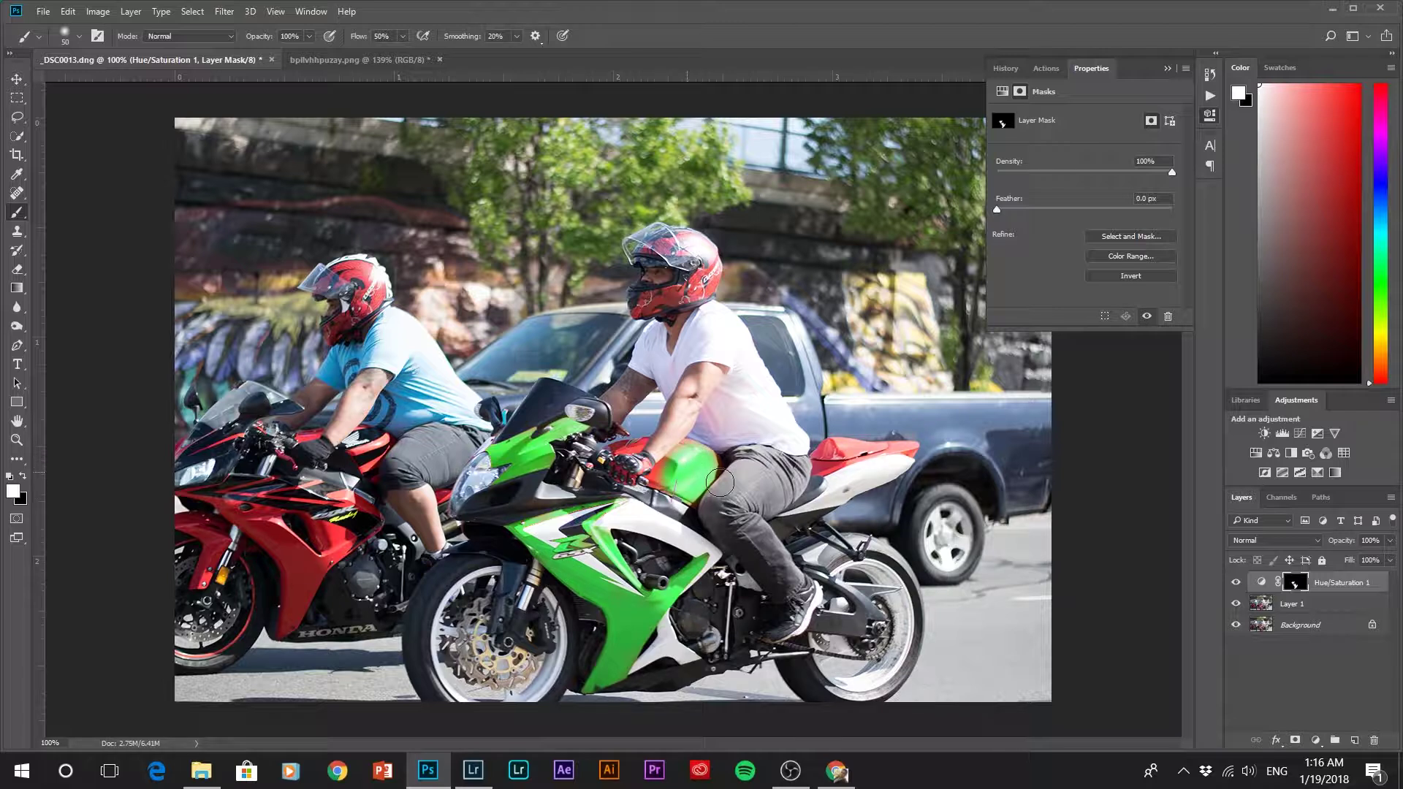
{"action": "mouse_move", "coordinate": [838, 460]}
{"action": "left_mouse_down"}
{"action": "mouse_move", "coordinate": [878, 446]}
{"action": "mouse_move", "coordinate": [833, 450]}
{"action": "mouse_move", "coordinate": [832, 463]}
{"action": "mouse_move", "coordinate": [827, 441]}
{"action": "mouse_move", "coordinate": [824, 458]}
{"action": "mouse_move", "coordinate": [891, 457]}
{"action": "left_mouse_up"}
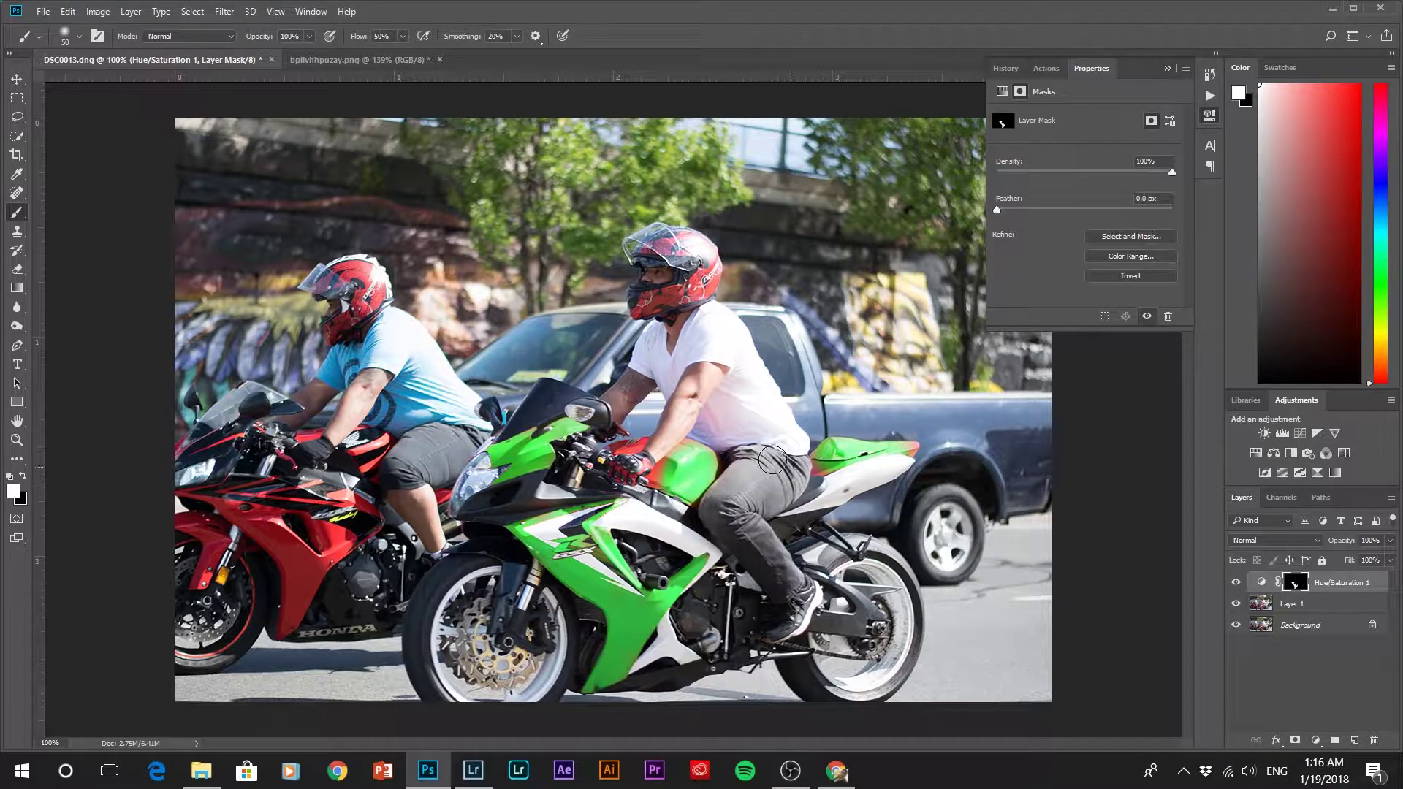
- Paint the green effect onto the front rider's arm in white, and mask it back out with black
{"action": "mouse_move", "coordinate": [666, 431]}
{"action": "left_mouse_down"}
{"action": "mouse_move", "coordinate": [683, 376]}
{"action": "mouse_move", "coordinate": [673, 422]}
{"action": "left_mouse_up"}
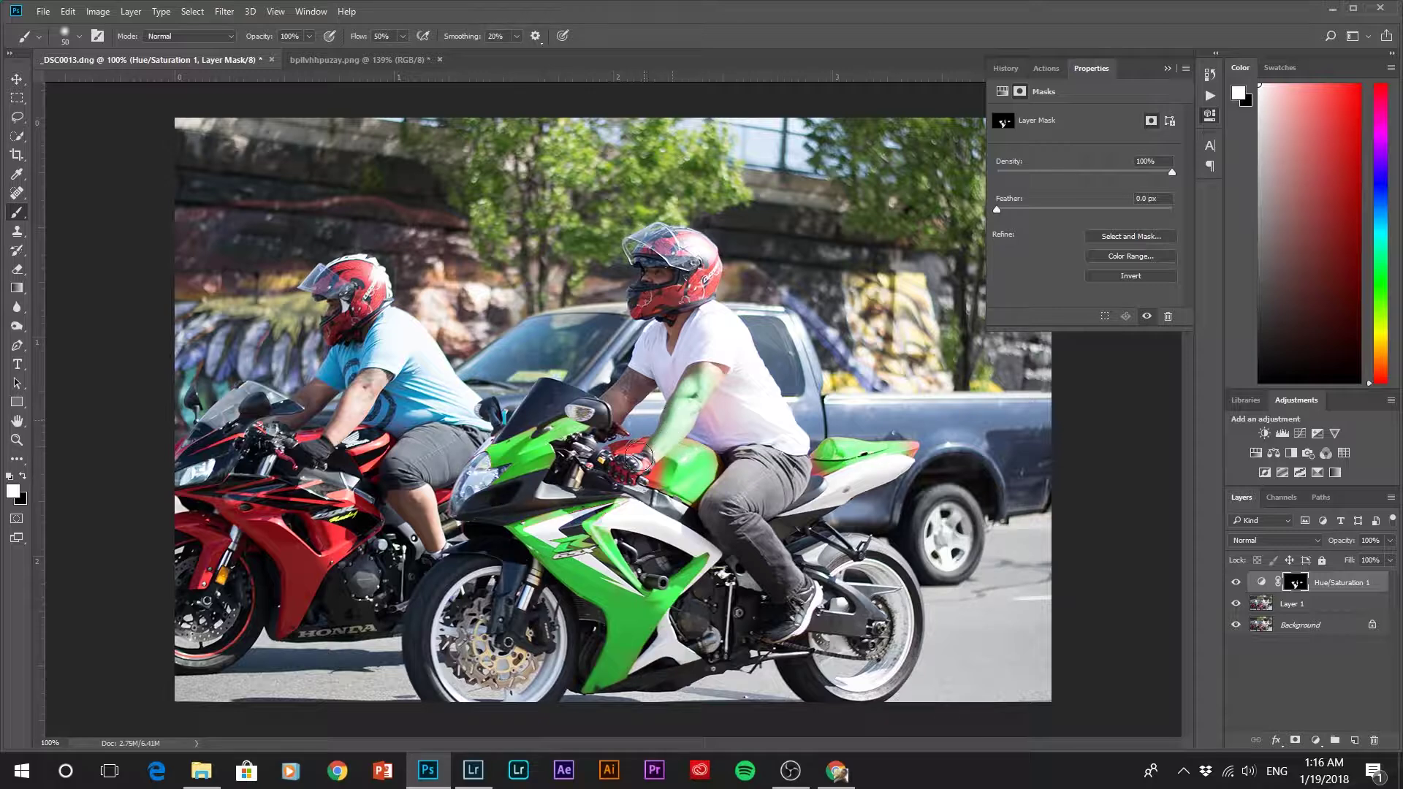
{"action": "left_click", "coordinate": [24, 477]}
{"action": "mouse_move", "coordinate": [703, 382]}
{"action": "left_mouse_down"}
{"action": "mouse_move", "coordinate": [673, 428]}
{"action": "mouse_move", "coordinate": [697, 390]}
{"action": "mouse_move", "coordinate": [677, 415]}
{"action": "mouse_move", "coordinate": [676, 391]}
{"action": "mouse_move", "coordinate": [692, 389]}
{"action": "mouse_move", "coordinate": [689, 415]}
{"action": "mouse_move", "coordinate": [654, 452]}
{"action": "mouse_move", "coordinate": [707, 358]}
{"action": "mouse_move", "coordinate": [706, 390]}
{"action": "mouse_move", "coordinate": [659, 446]}
{"action": "left_mouse_up"}
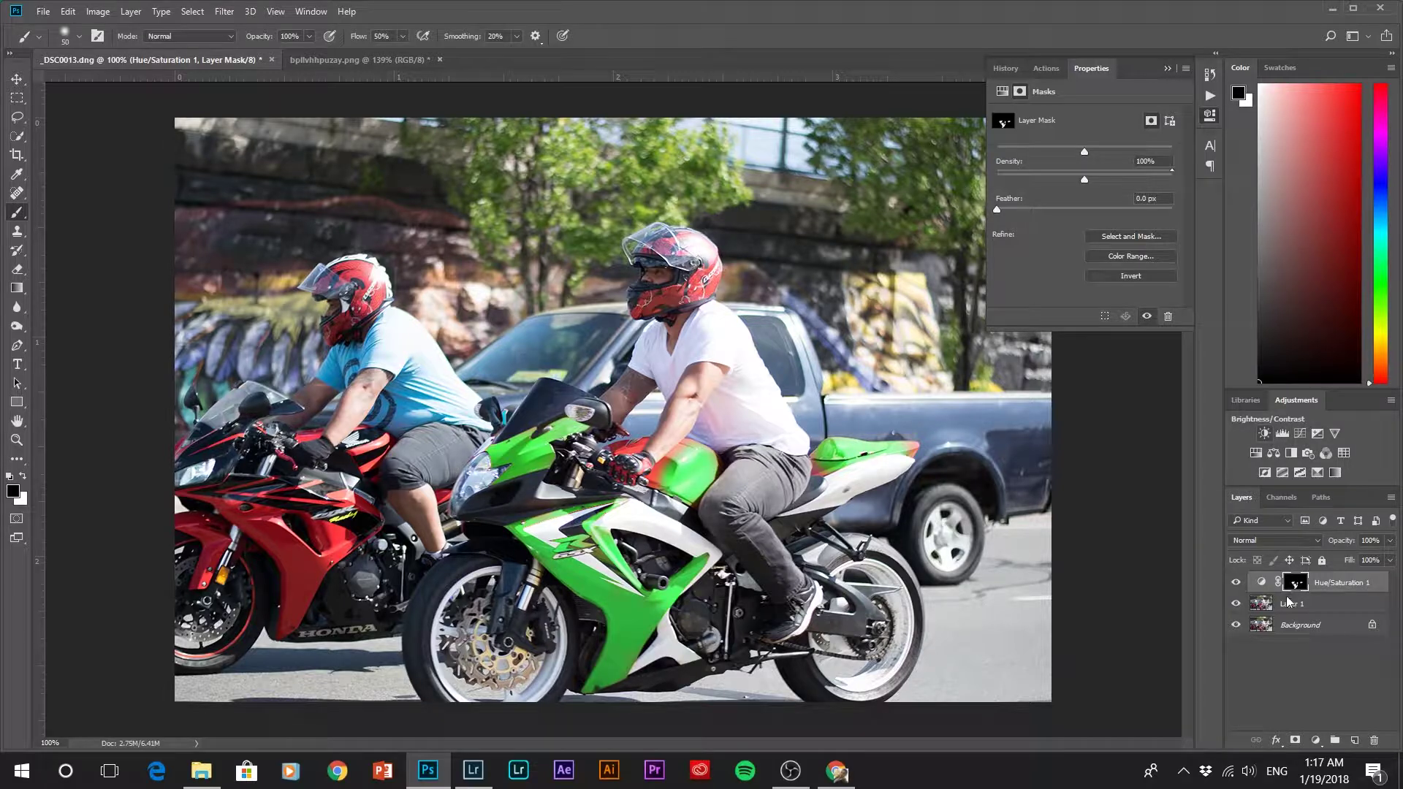
- Add a Brightness/Contrast adjustment layer on top and set its brightness to -104
{"action": "left_click", "coordinate": [1264, 434]}
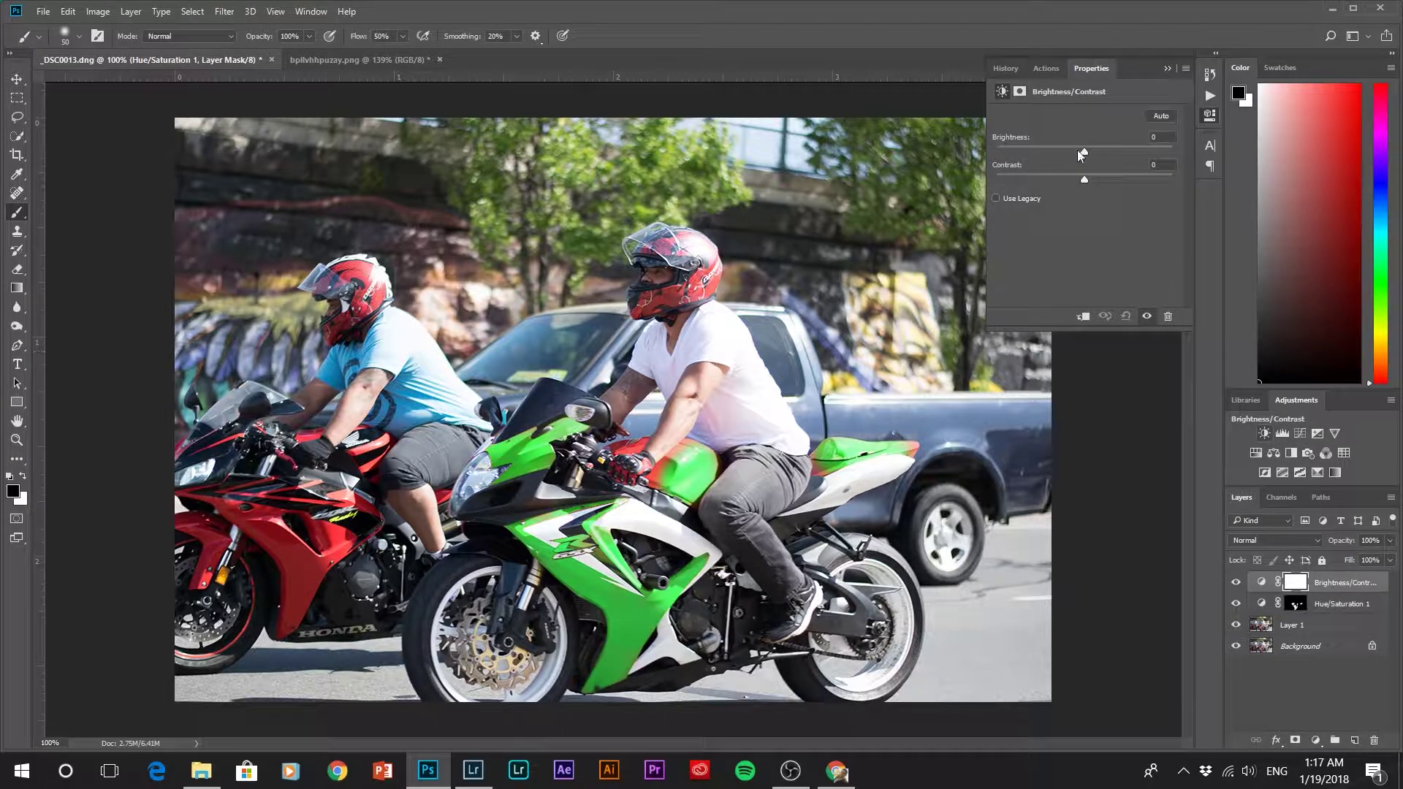
{"action": "left_click", "coordinate": [1085, 151]}
{"action": "left_click_drag", "start_coordinate": [1053, 155], "coordinate": [1049, 155]}
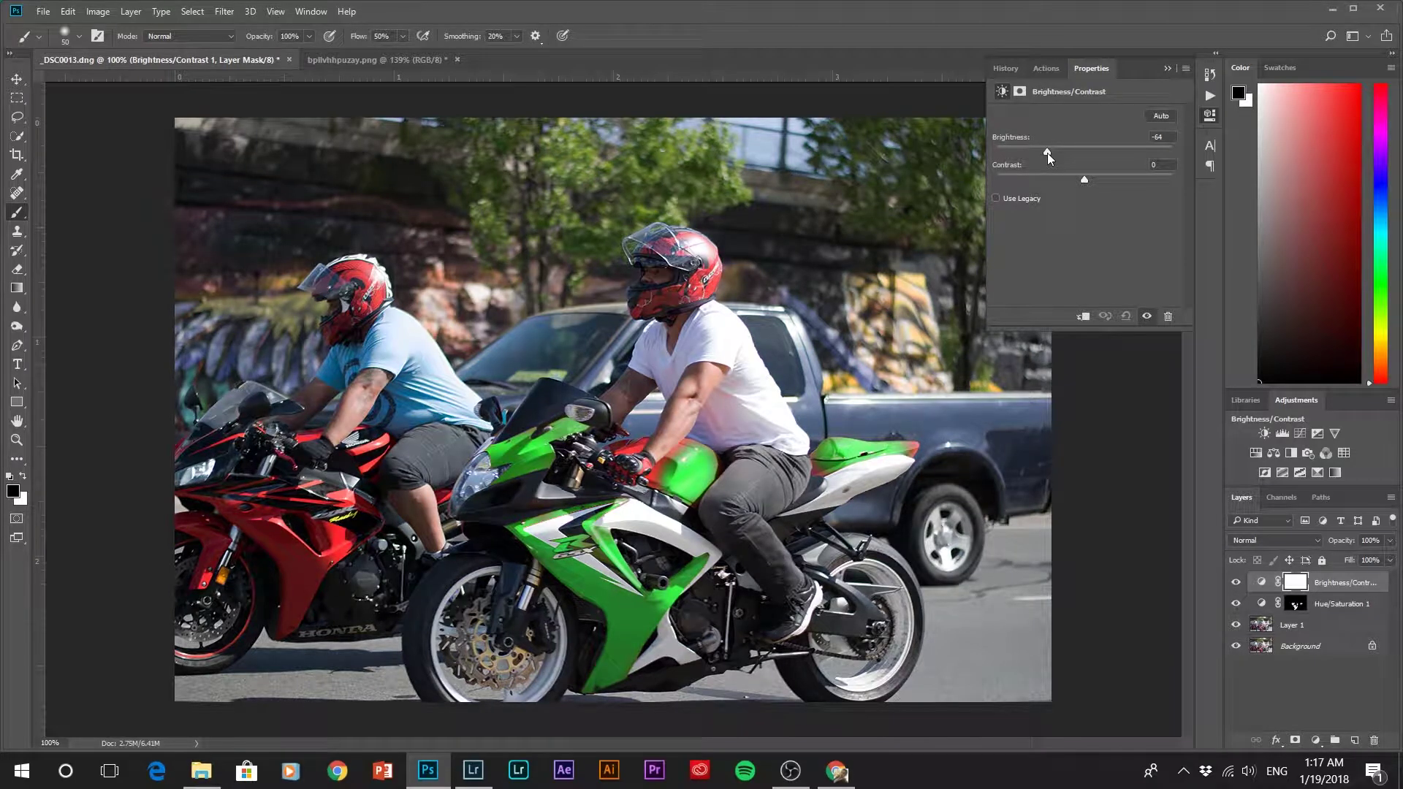
{"action": "left_click", "coordinate": [1020, 155]}
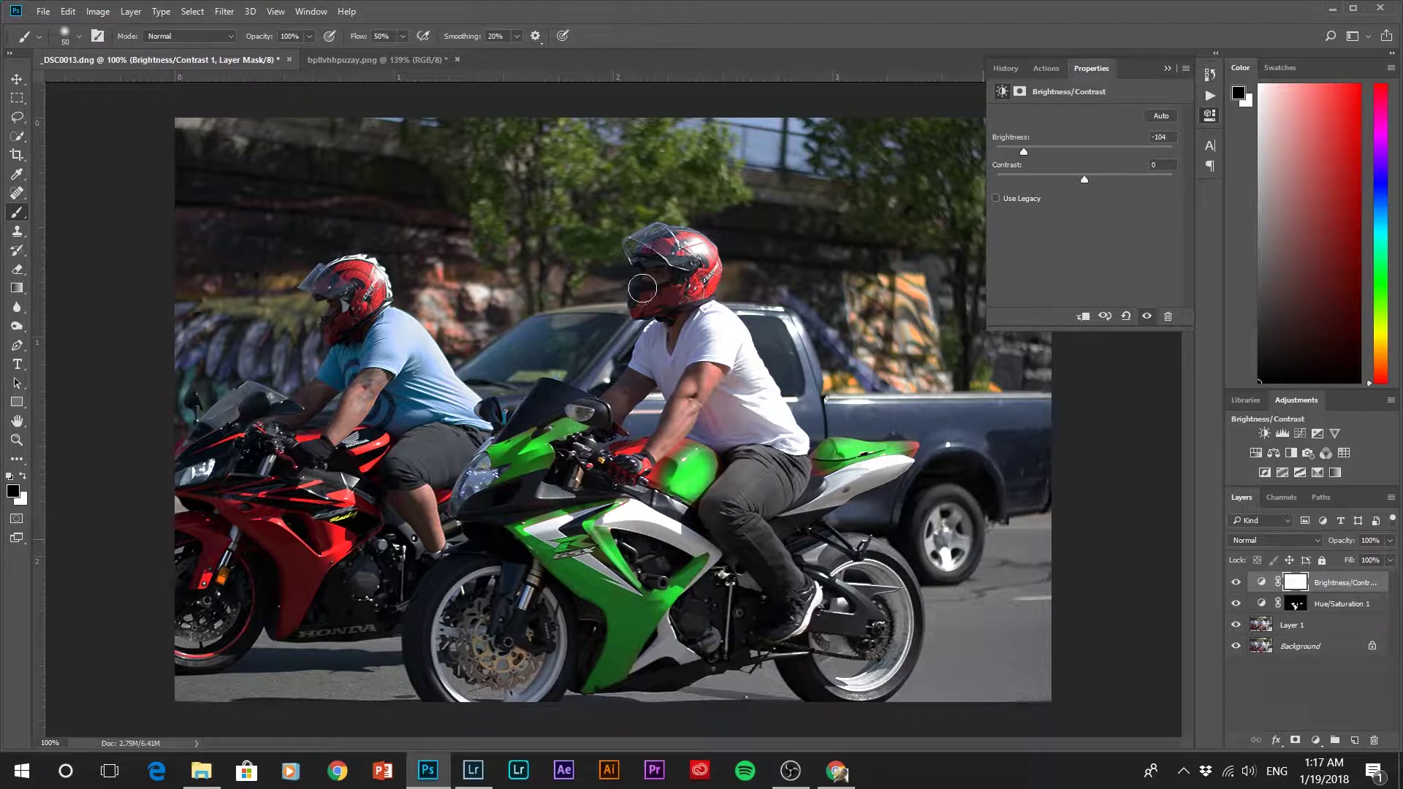
- Paint black on the Brightness/Contrast mask over the front rider's helmet, shirt and arms to exclude him from the darkening
{"action": "left_click", "coordinate": [1290, 583]}
{"action": "mouse_move", "coordinate": [658, 257]}
{"action": "left_mouse_down"}
{"action": "mouse_move", "coordinate": [648, 291]}
{"action": "mouse_move", "coordinate": [673, 221]}
{"action": "mouse_move", "coordinate": [703, 282]}
{"action": "mouse_move", "coordinate": [695, 305]}
{"action": "mouse_move", "coordinate": [648, 313]}
{"action": "mouse_move", "coordinate": [678, 350]}
{"action": "mouse_move", "coordinate": [612, 425]}
{"action": "mouse_move", "coordinate": [589, 417]}
{"action": "mouse_move", "coordinate": [678, 359]}
{"action": "mouse_move", "coordinate": [693, 385]}
{"action": "mouse_move", "coordinate": [673, 452]}
{"action": "mouse_move", "coordinate": [679, 397]}
{"action": "mouse_move", "coordinate": [694, 412]}
{"action": "mouse_move", "coordinate": [645, 483]}
{"action": "mouse_move", "coordinate": [713, 374]}
{"action": "mouse_move", "coordinate": [708, 417]}
{"action": "mouse_move", "coordinate": [719, 372]}
{"action": "mouse_move", "coordinate": [751, 495]}
{"action": "mouse_move", "coordinate": [751, 482]}
{"action": "mouse_move", "coordinate": [723, 504]}
{"action": "mouse_move", "coordinate": [775, 464]}
{"action": "mouse_move", "coordinate": [757, 438]}
{"action": "mouse_move", "coordinate": [710, 433]}
{"action": "mouse_move", "coordinate": [687, 392]}
{"action": "mouse_move", "coordinate": [684, 356]}
{"action": "mouse_move", "coordinate": [713, 345]}
{"action": "mouse_move", "coordinate": [764, 446]}
{"action": "mouse_move", "coordinate": [751, 370]}
{"action": "mouse_move", "coordinate": [786, 463]}
{"action": "mouse_move", "coordinate": [689, 499]}
{"action": "left_mouse_up"}
{"action": "left_click", "coordinate": [695, 471], "text": "alt"}
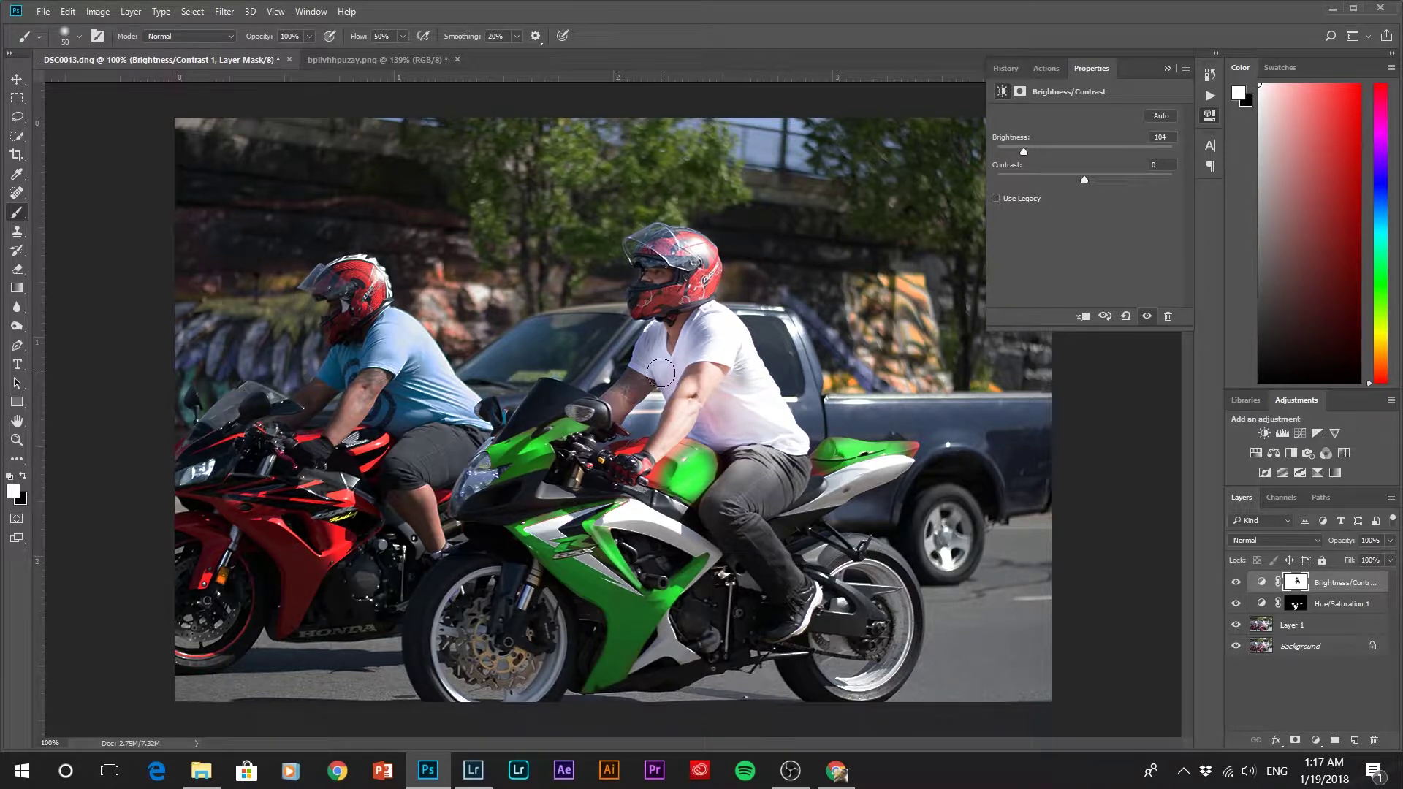
{"action": "key", "text": "x"}
{"action": "mouse_move", "coordinate": [696, 281]}
{"action": "left_mouse_down"}
{"action": "mouse_move", "coordinate": [648, 288]}
{"action": "mouse_move", "coordinate": [671, 311]}
{"action": "mouse_move", "coordinate": [657, 296]}
{"action": "left_mouse_up"}
- Add a layer mask to Layer 1, paint black over the pickup truck's rear end, and hide the Background layer
{"action": "left_click", "coordinate": [1338, 623]}
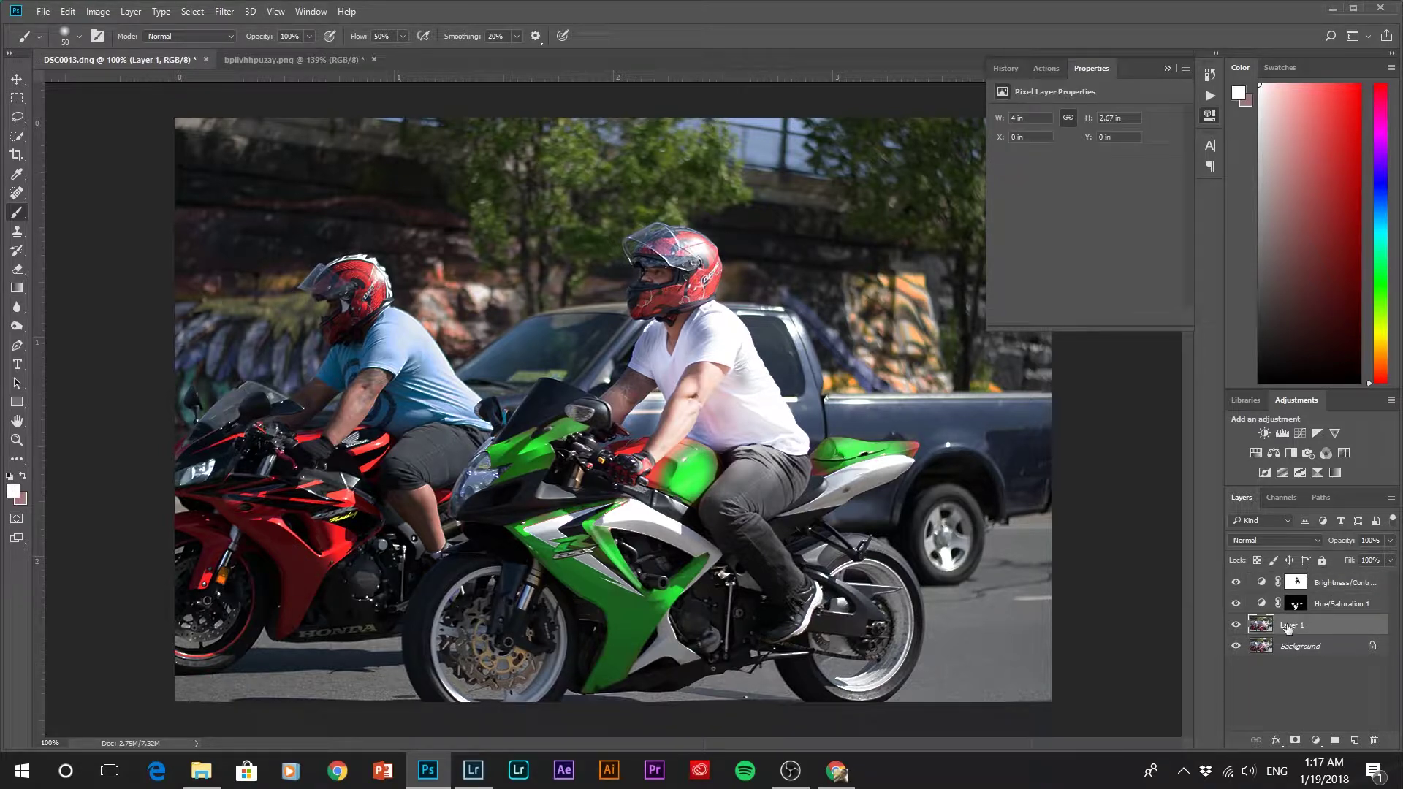
{"action": "left_click", "coordinate": [1295, 740]}
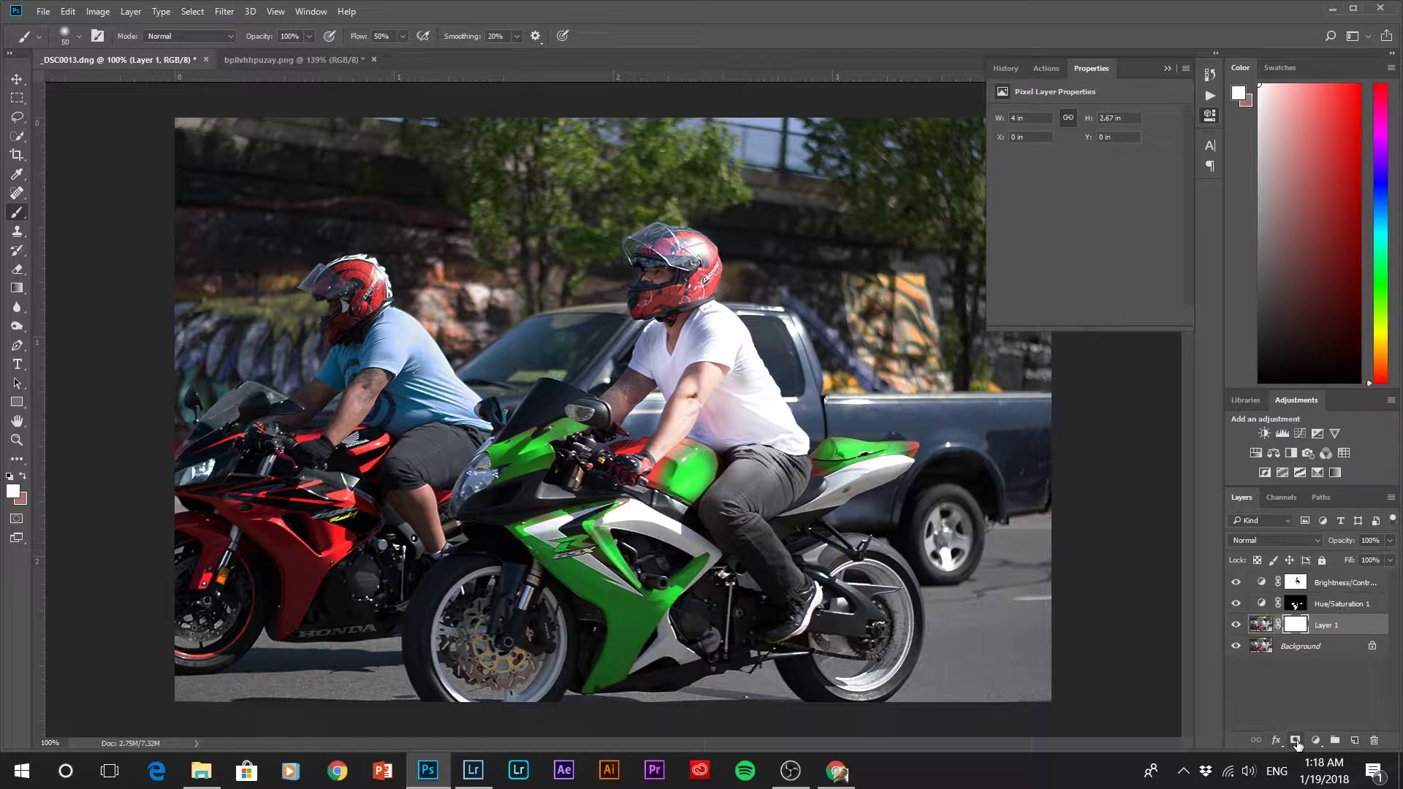
{"action": "left_click", "coordinate": [1295, 624]}
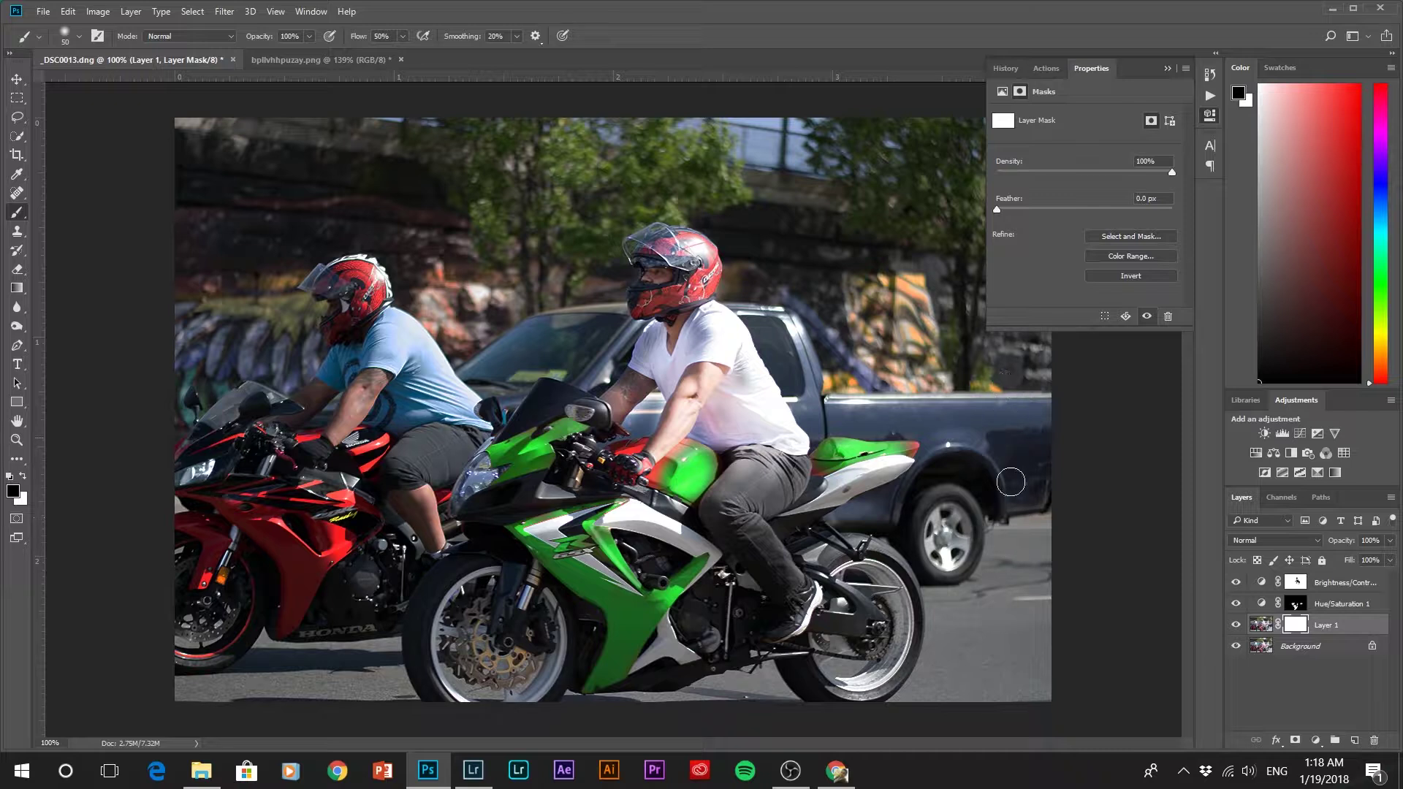
{"action": "left_click", "coordinate": [1236, 647]}
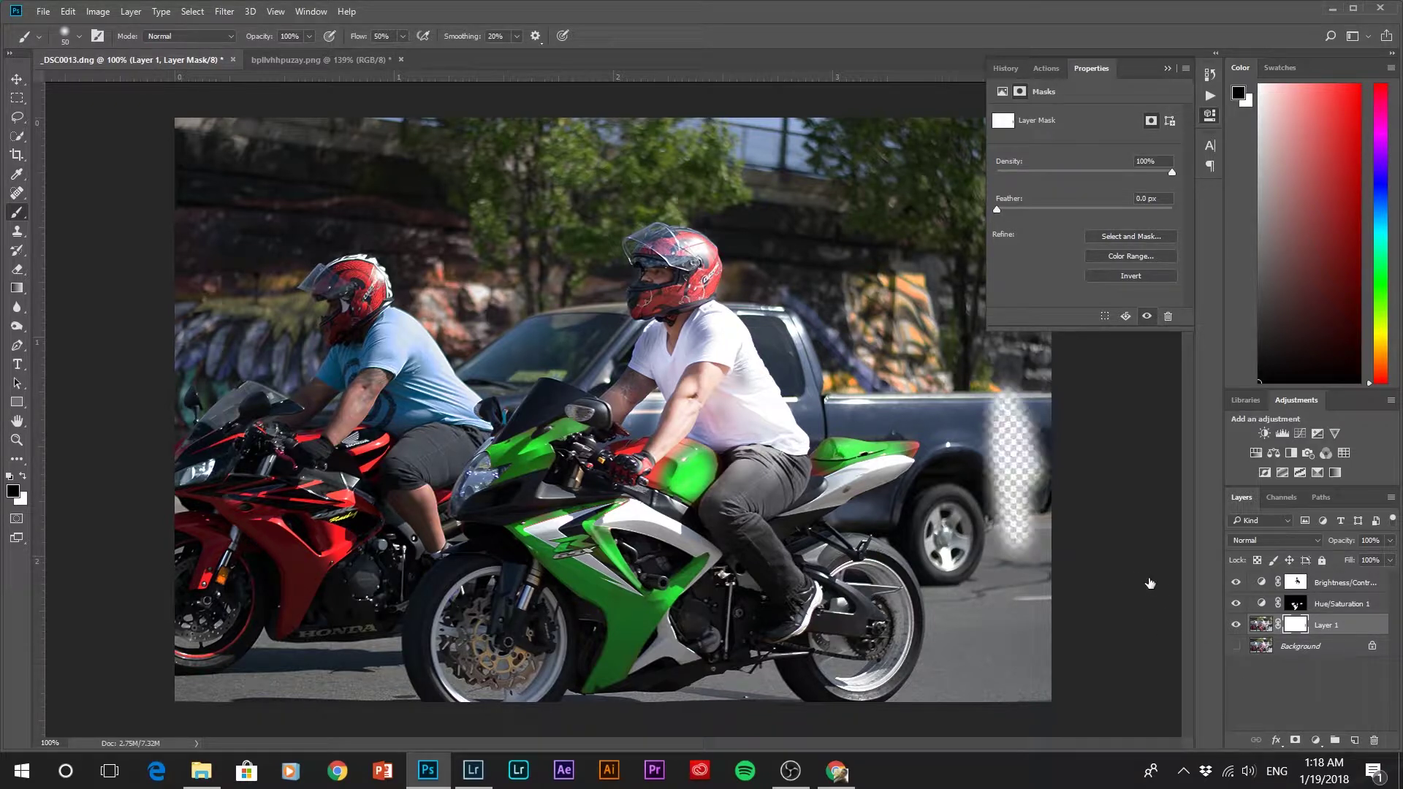
{"action": "mouse_move", "coordinate": [1027, 415]}
{"action": "left_mouse_down"}
{"action": "mouse_move", "coordinate": [1036, 482]}
{"action": "mouse_move", "coordinate": [1038, 399]}
{"action": "mouse_move", "coordinate": [1034, 537]}
{"action": "mouse_move", "coordinate": [1006, 500]}
{"action": "mouse_move", "coordinate": [1037, 533]}
{"action": "mouse_move", "coordinate": [979, 511]}
{"action": "mouse_move", "coordinate": [979, 420]}
{"action": "mouse_move", "coordinate": [987, 469]}
{"action": "mouse_move", "coordinate": [1001, 445]}
{"action": "mouse_move", "coordinate": [1022, 474]}
{"action": "left_mouse_up"}
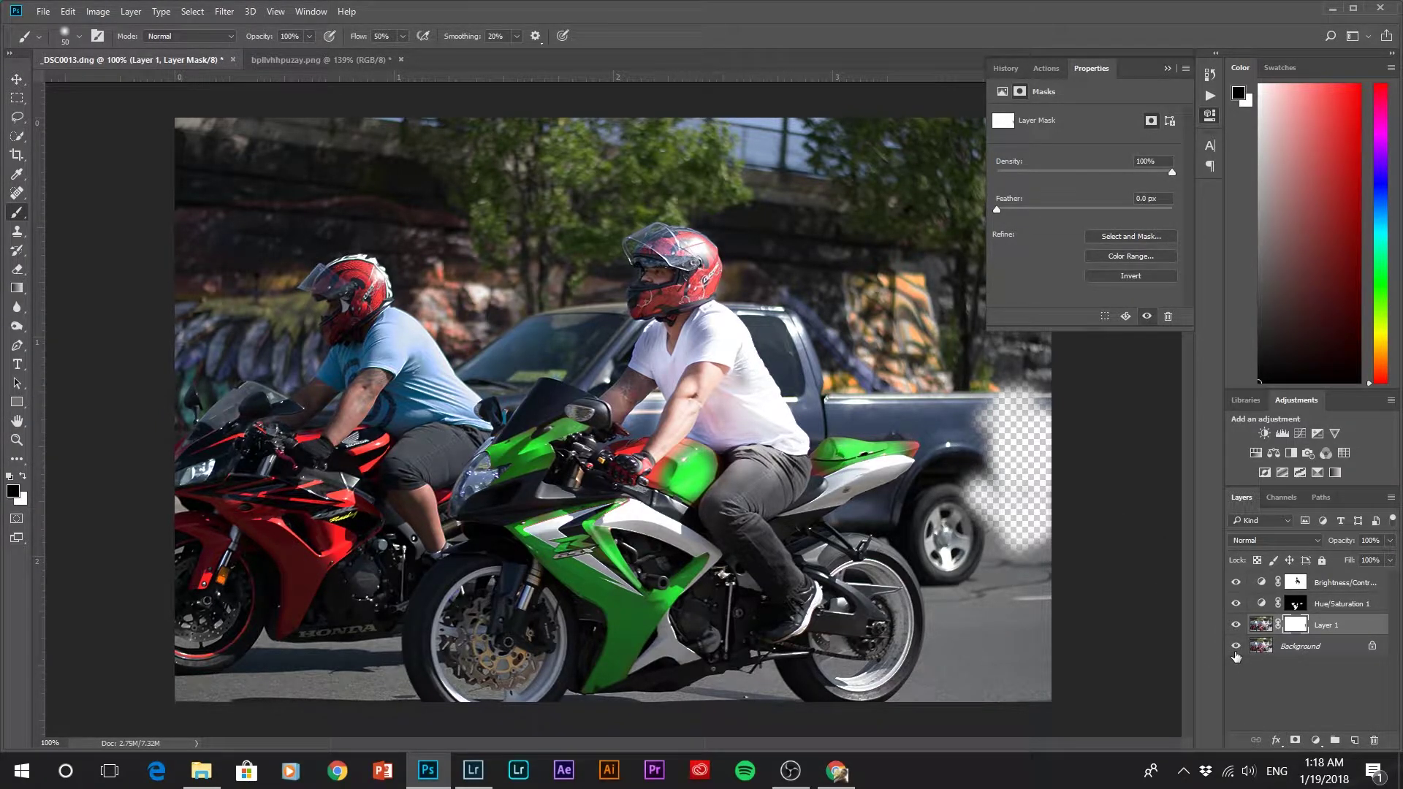
- Delete Layer 1's layer mask and hide the Brightness/Contrast layer
{"action": "right_click", "coordinate": [1294, 631]}
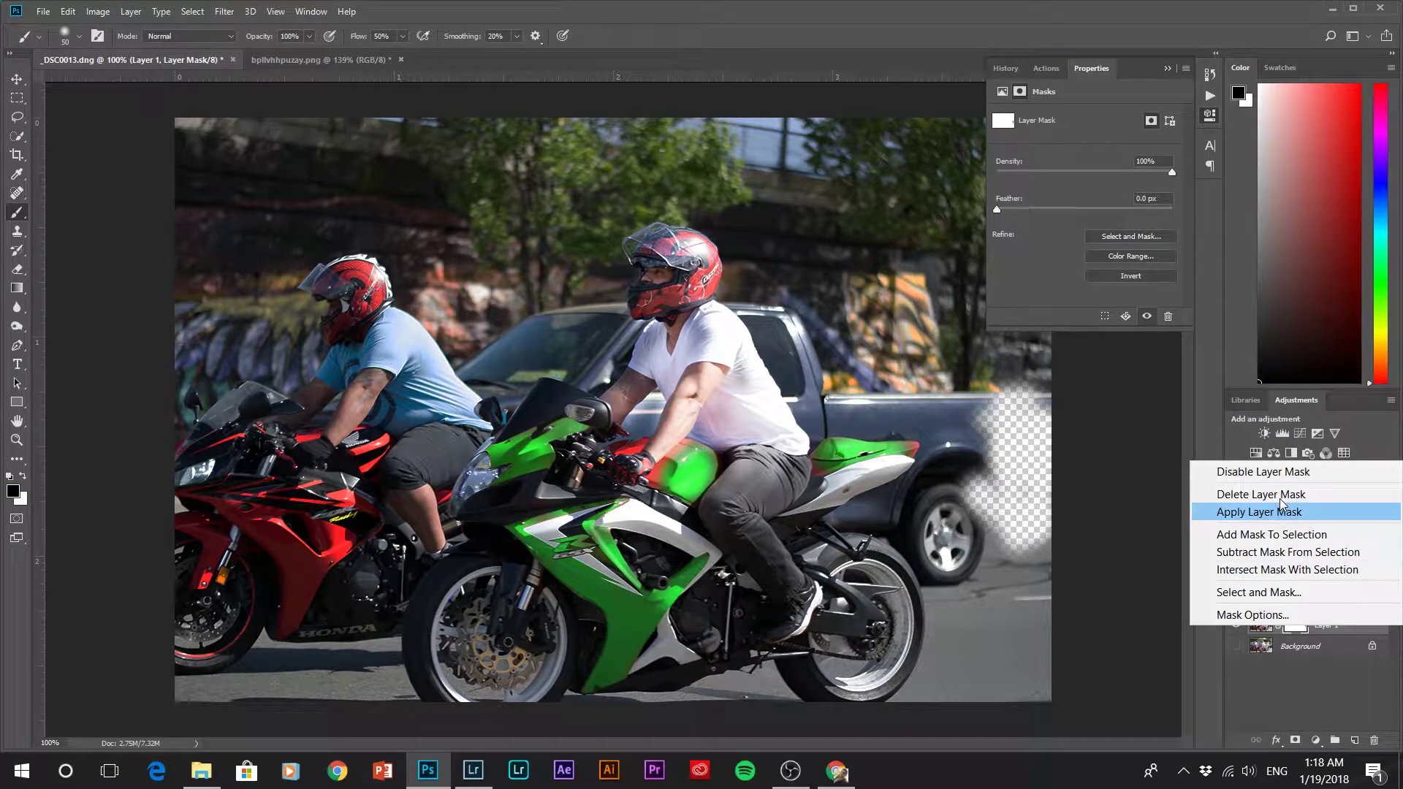
{"action": "key", "text": "Escape"}
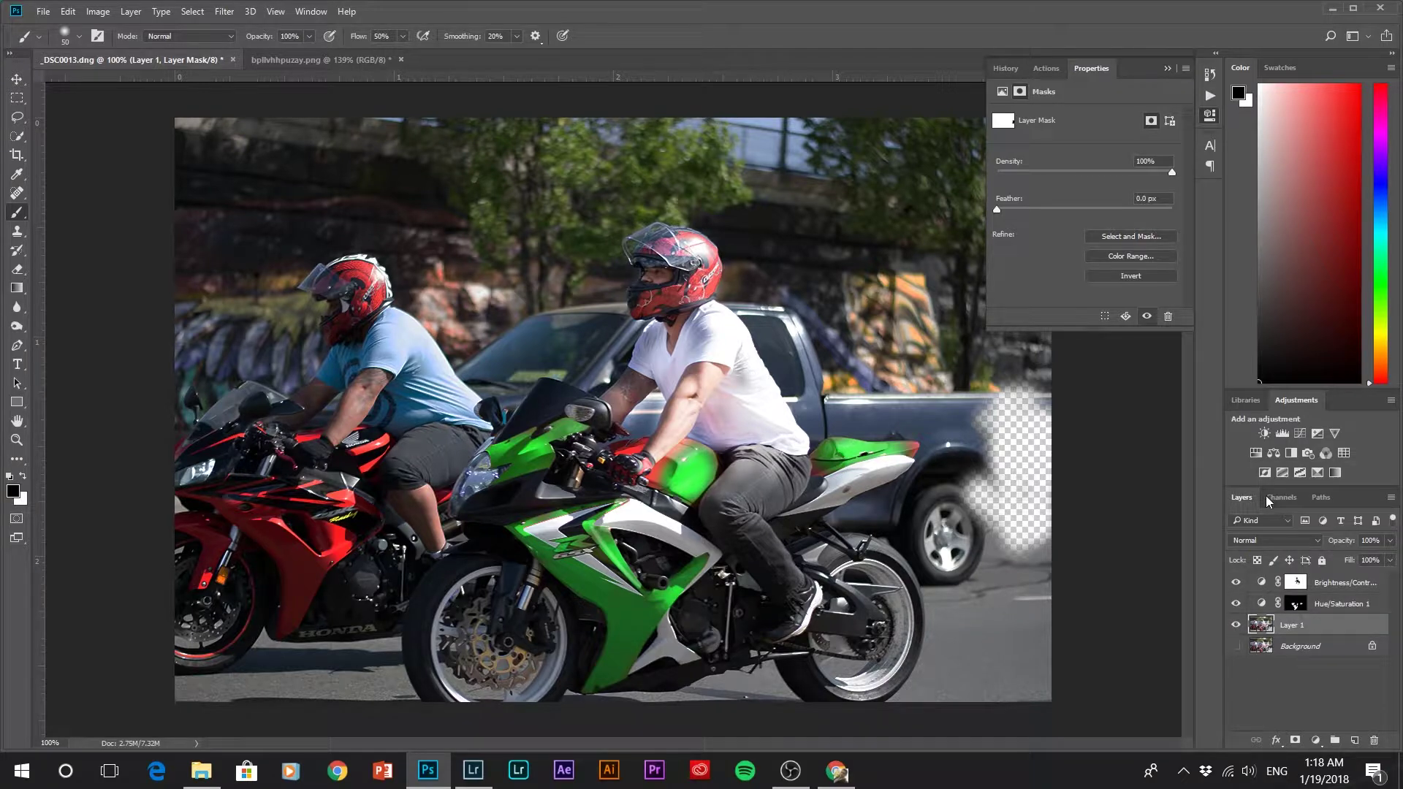
{"action": "left_click", "coordinate": [1234, 646]}
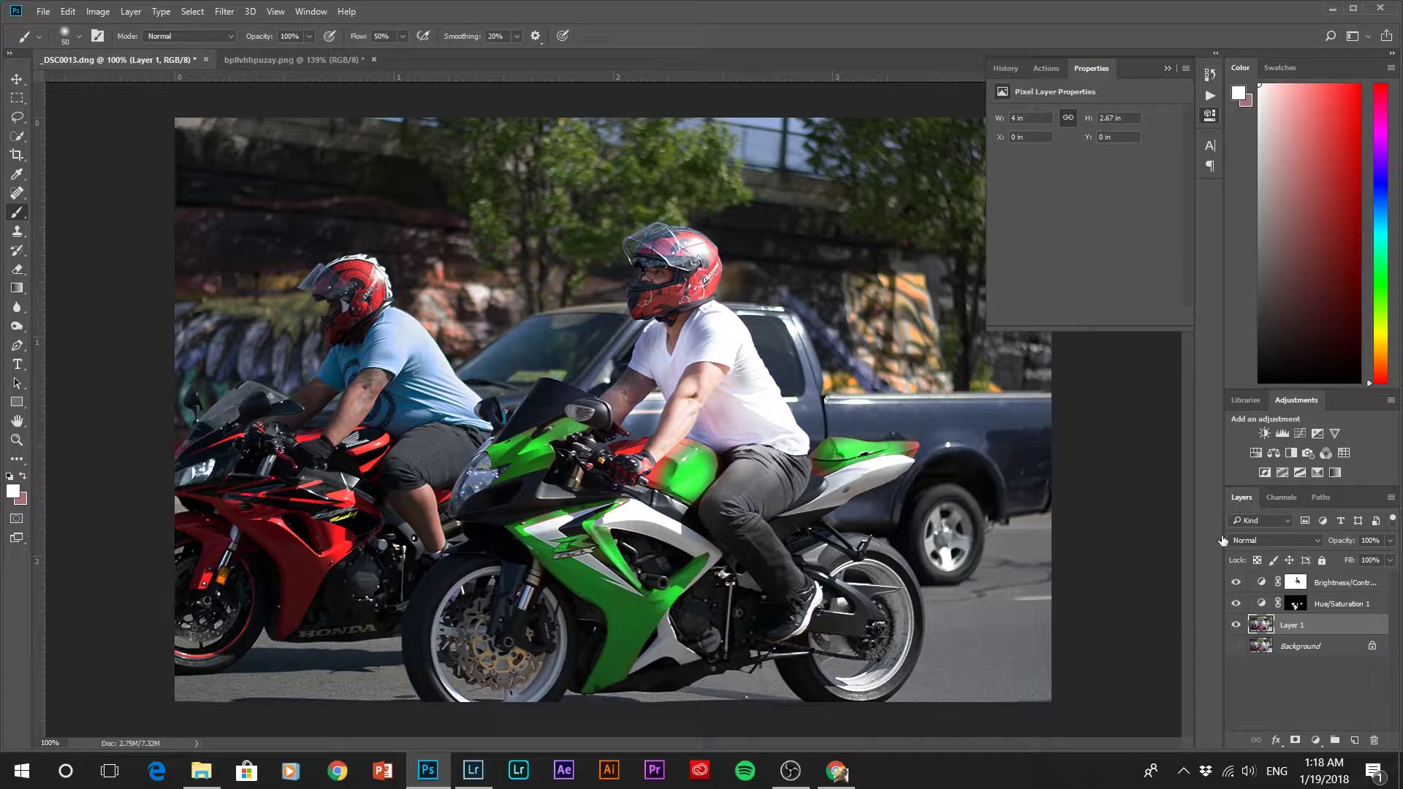
{"action": "left_click", "coordinate": [1167, 68]}
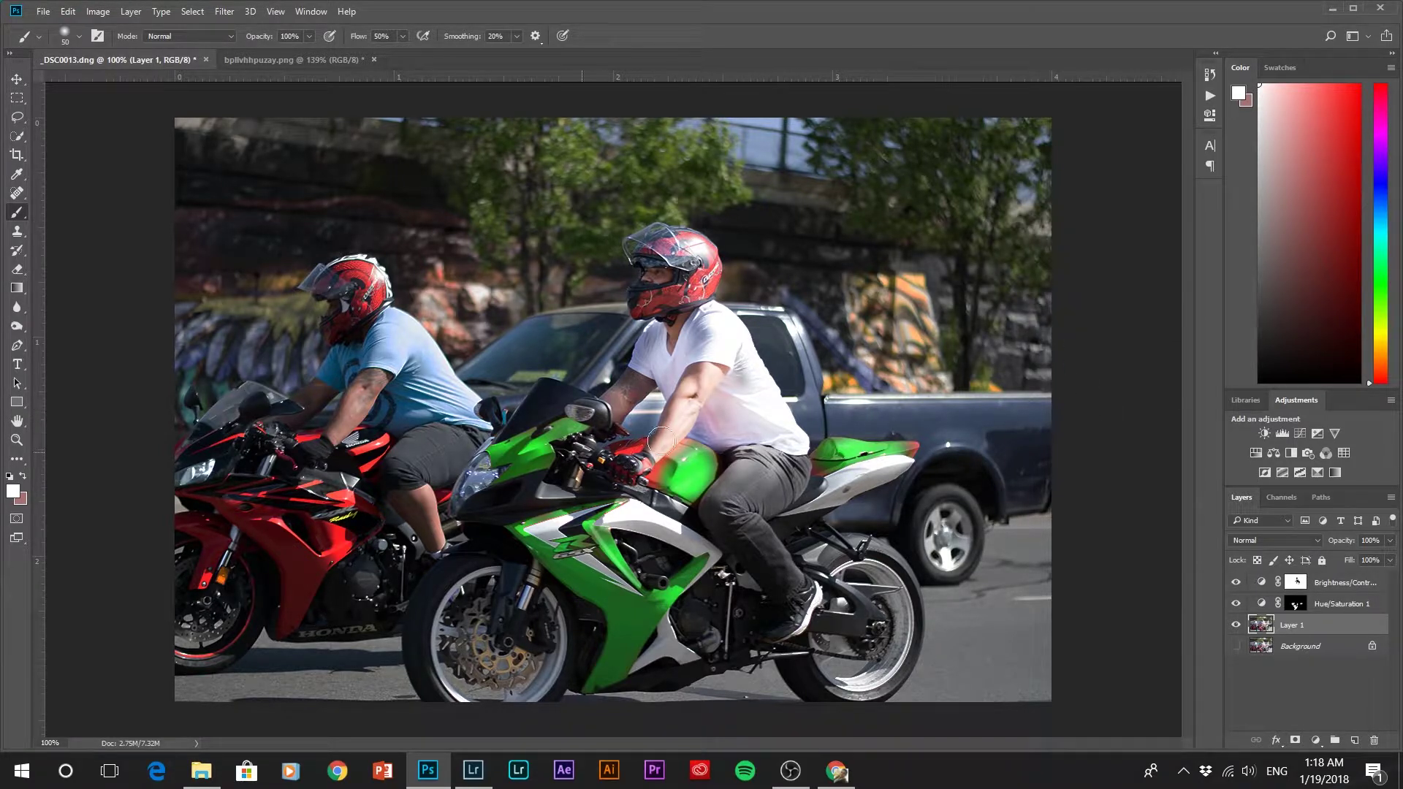
{"action": "left_click", "coordinate": [1246, 582]}
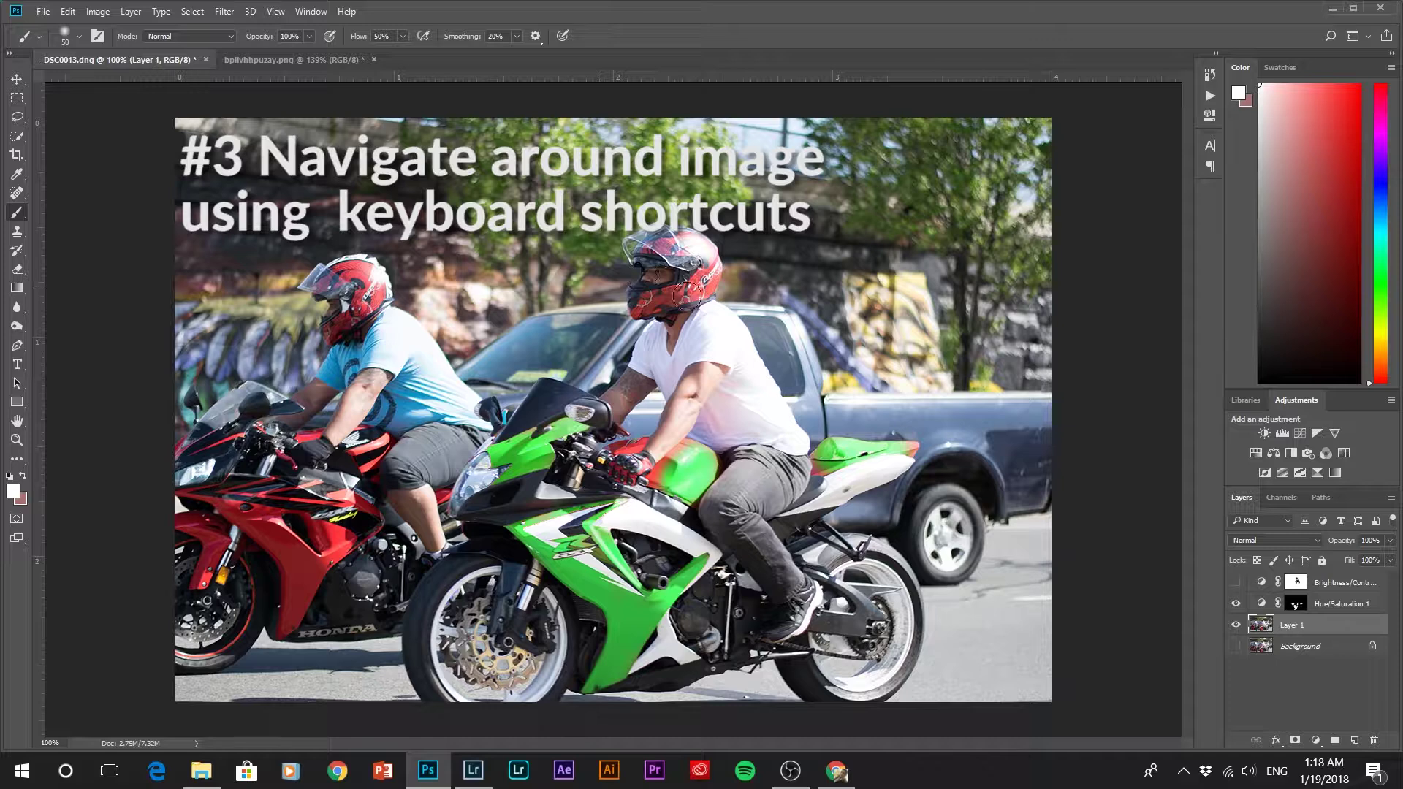
- Zoom in on the front rider's helmet to 300% with the Zoom tool, and zoom back out to 100%
{"action": "left_click", "coordinate": [17, 446]}
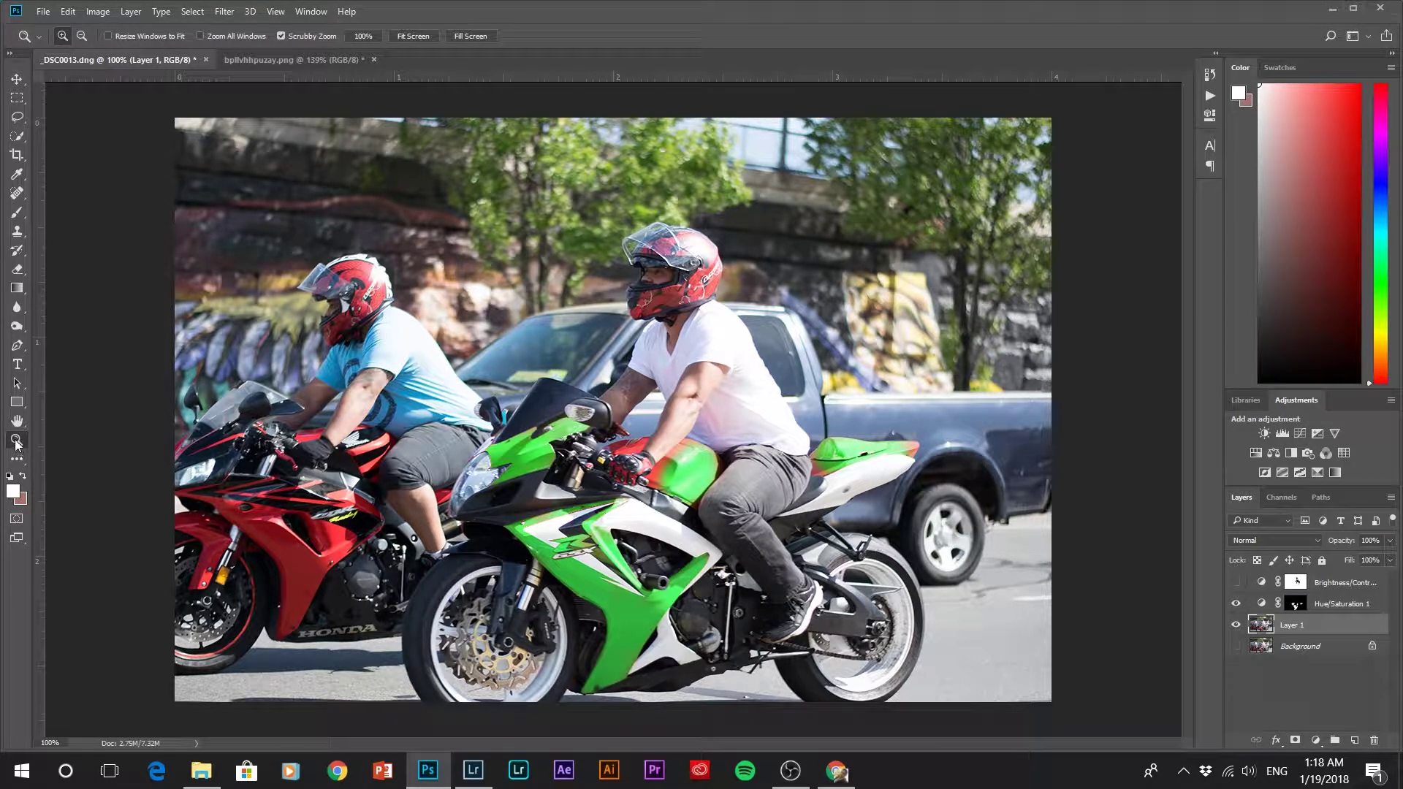
{"action": "left_click", "coordinate": [651, 275]}
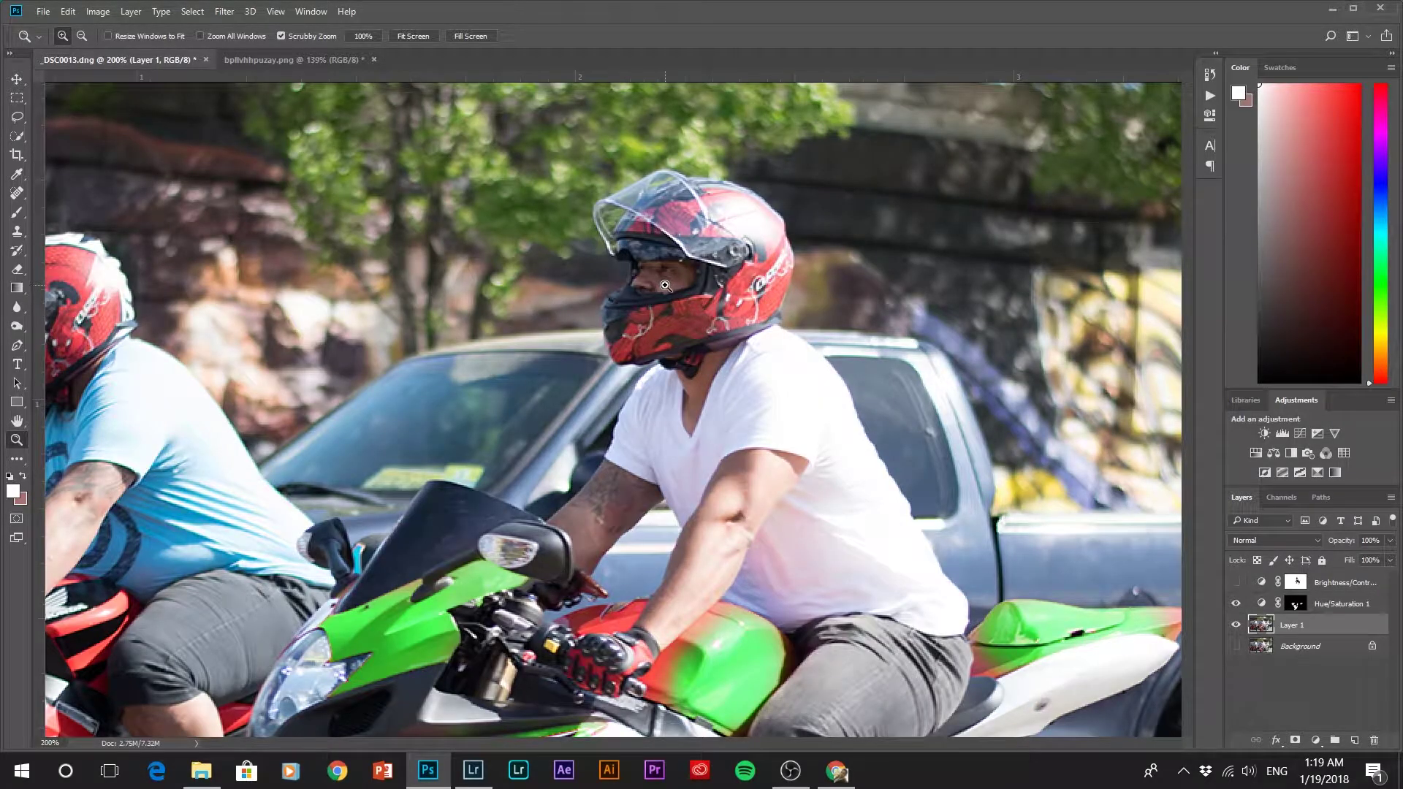
{"action": "left_click", "coordinate": [668, 290]}
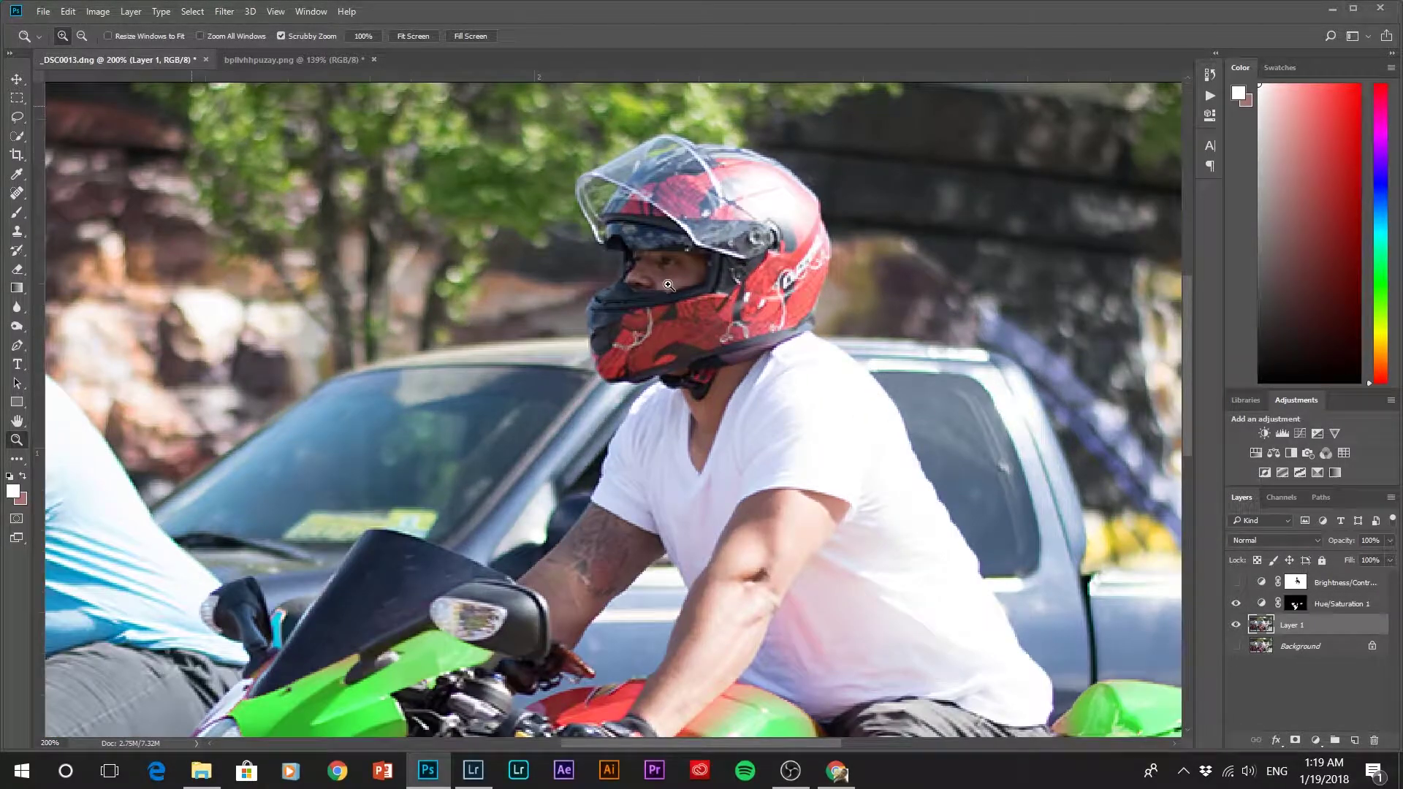
{"action": "key", "text": "alt"}
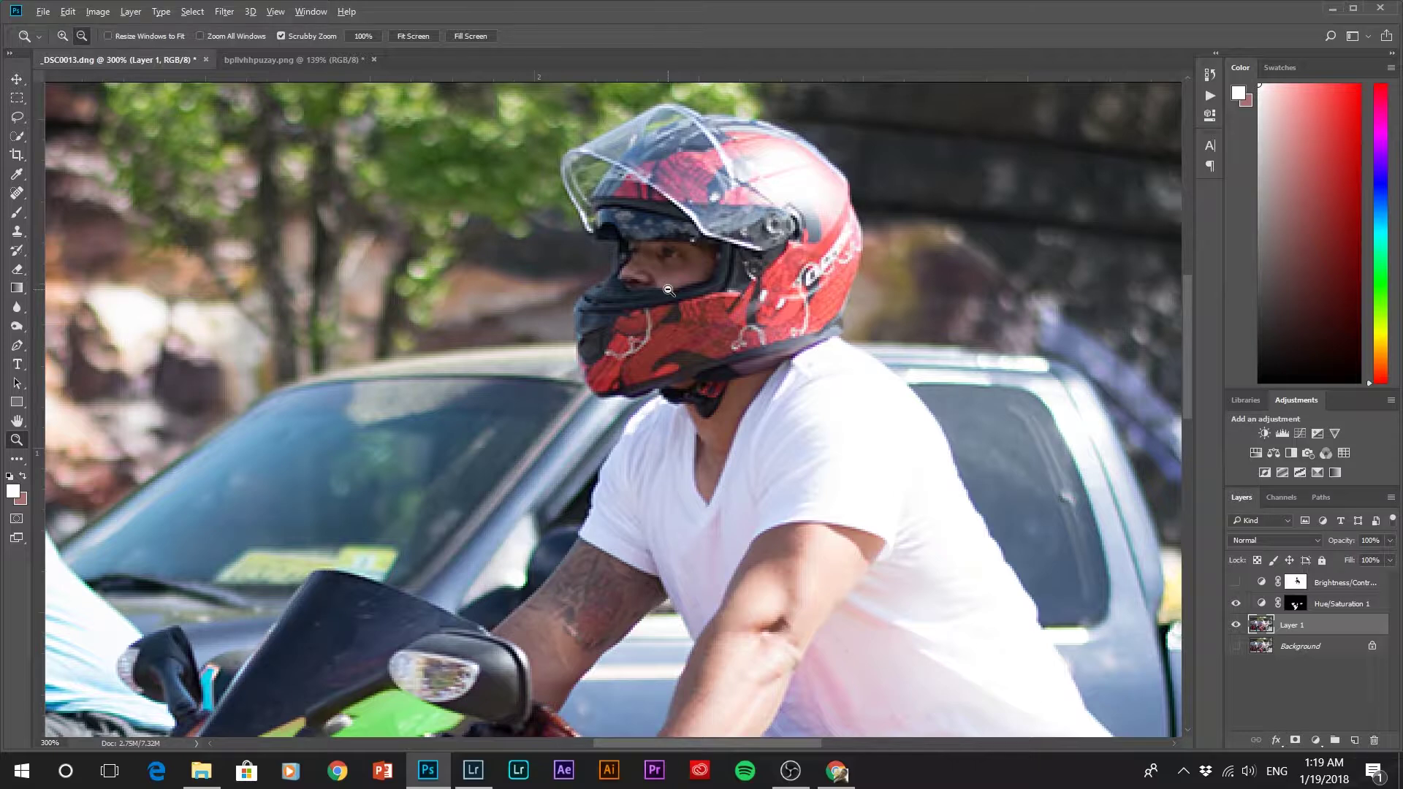
{"action": "left_click", "coordinate": [667, 289], "text": "alt"}
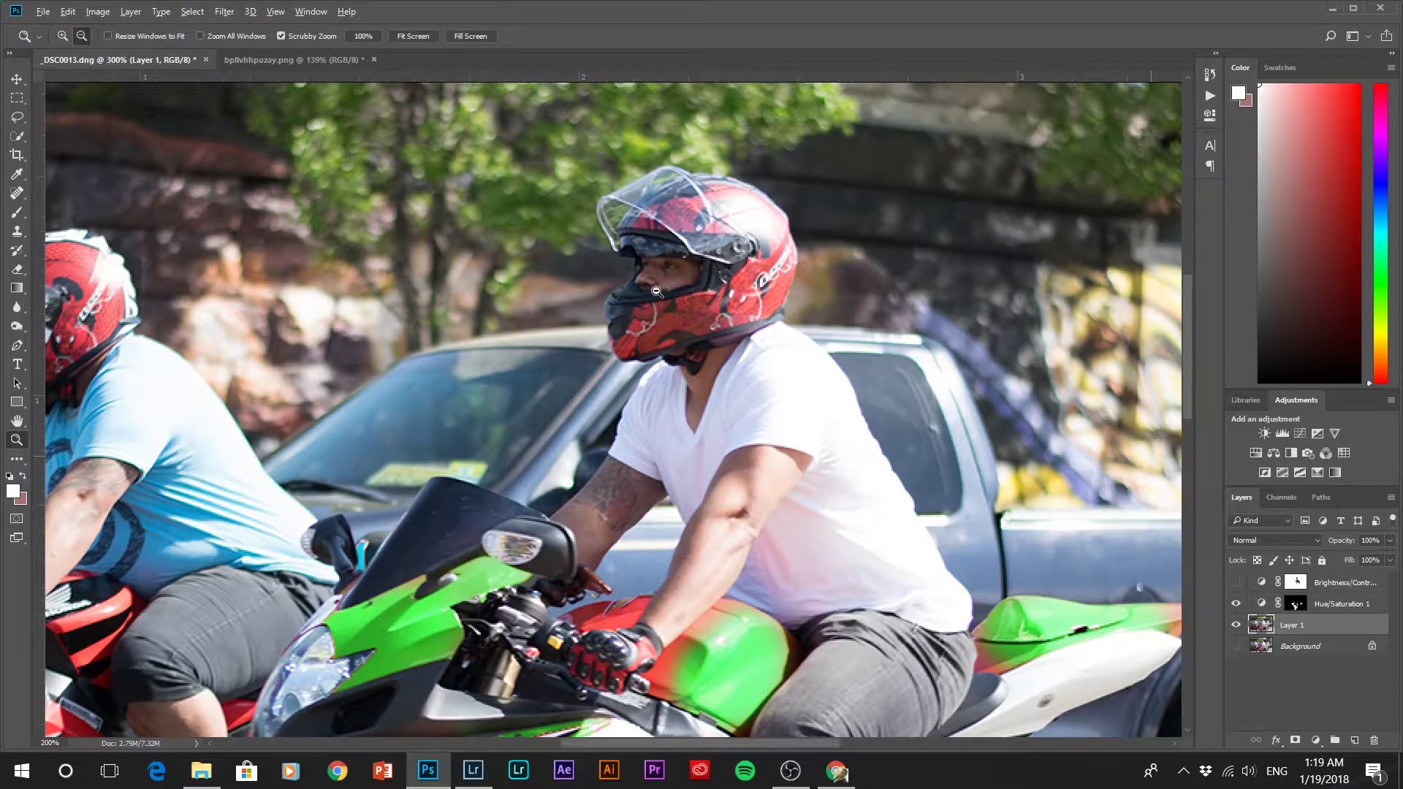
{"action": "left_click", "coordinate": [678, 326], "text": "alt"}
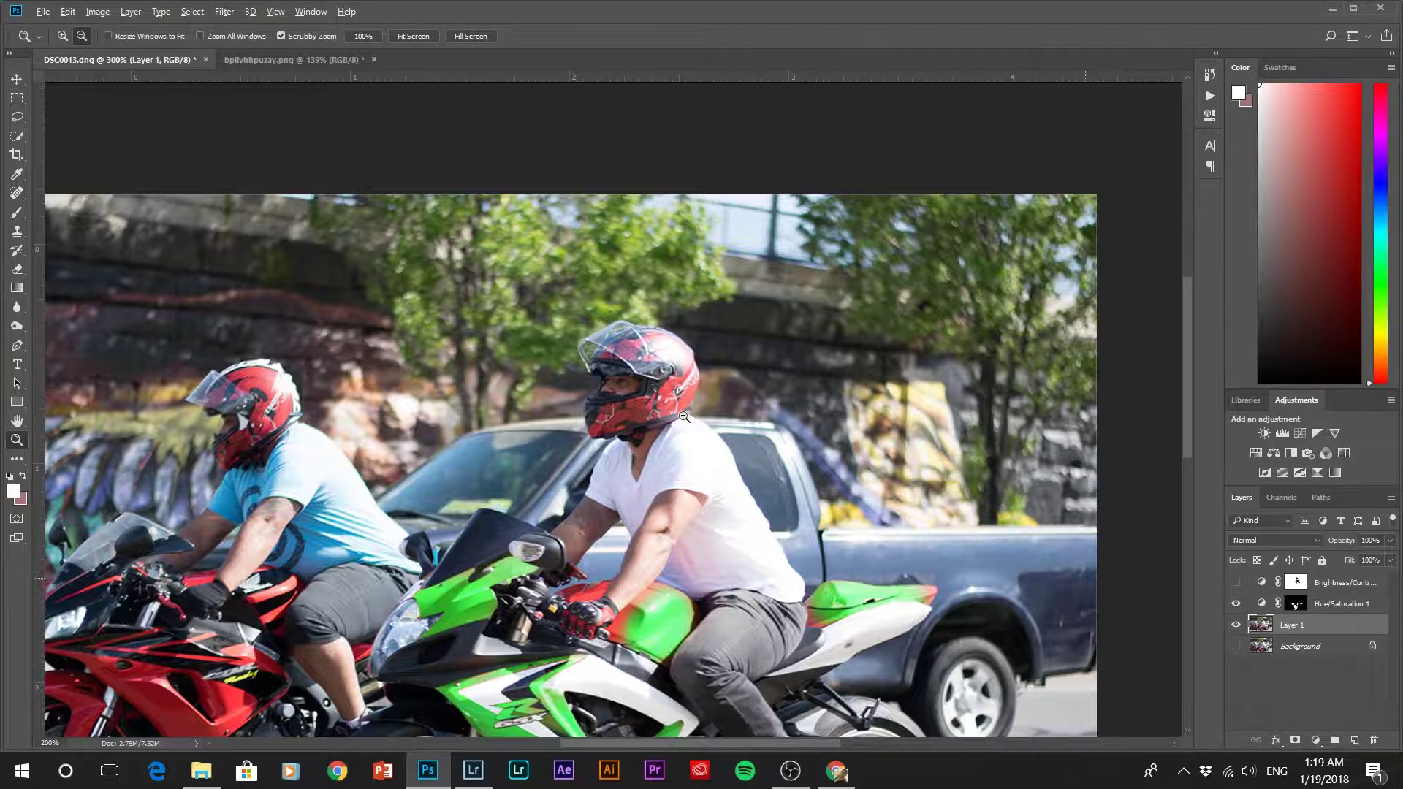
{"action": "left_click", "coordinate": [684, 415], "text": "alt"}
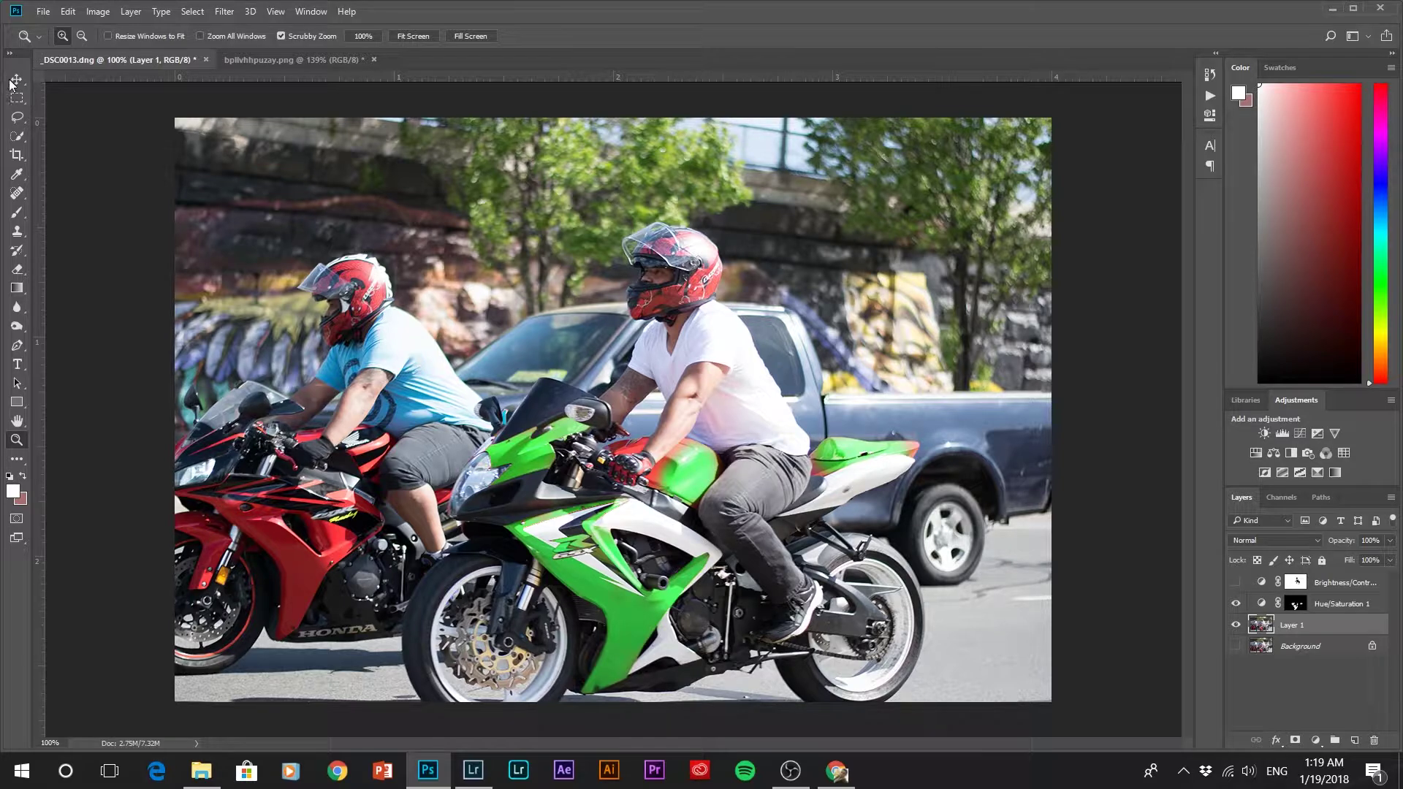
- Switch to the Move tool, magnify the view to 300% without the Zoom tool, and return it to 100%
{"action": "key", "text": "v"}
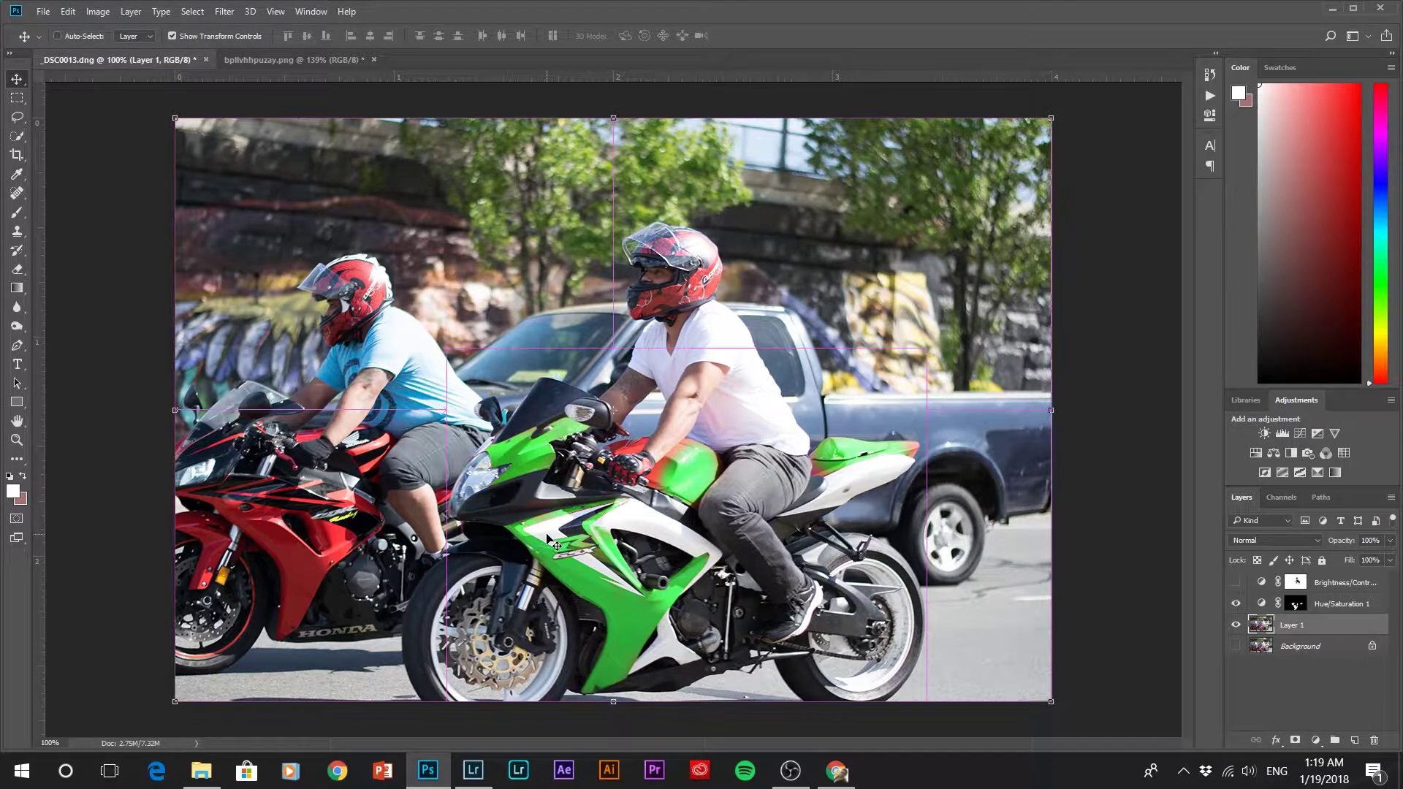
{"action": "key", "text": "ctrl+plus"}
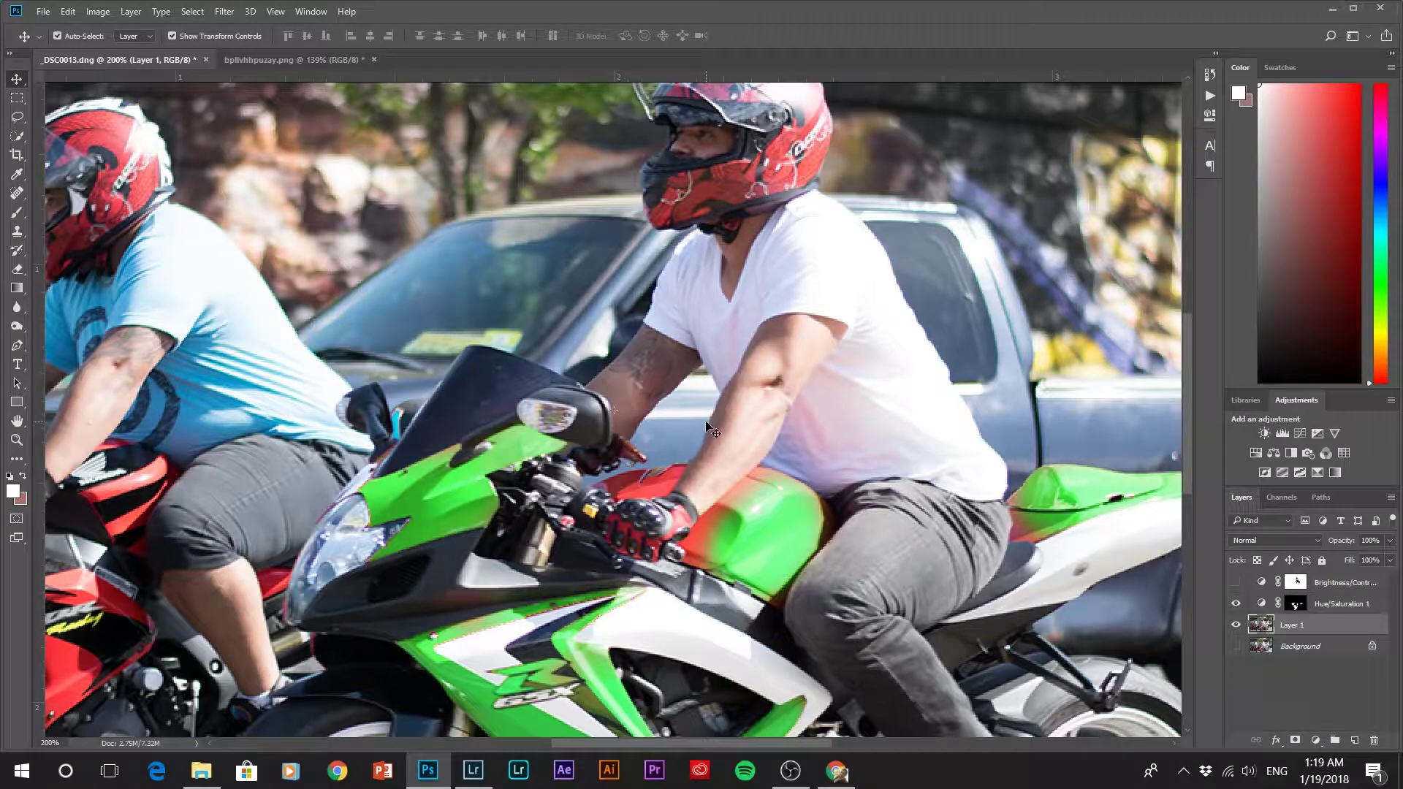
{"action": "scroll", "coordinate": [705, 419], "scroll_direction": "up", "scroll_amount": 1}
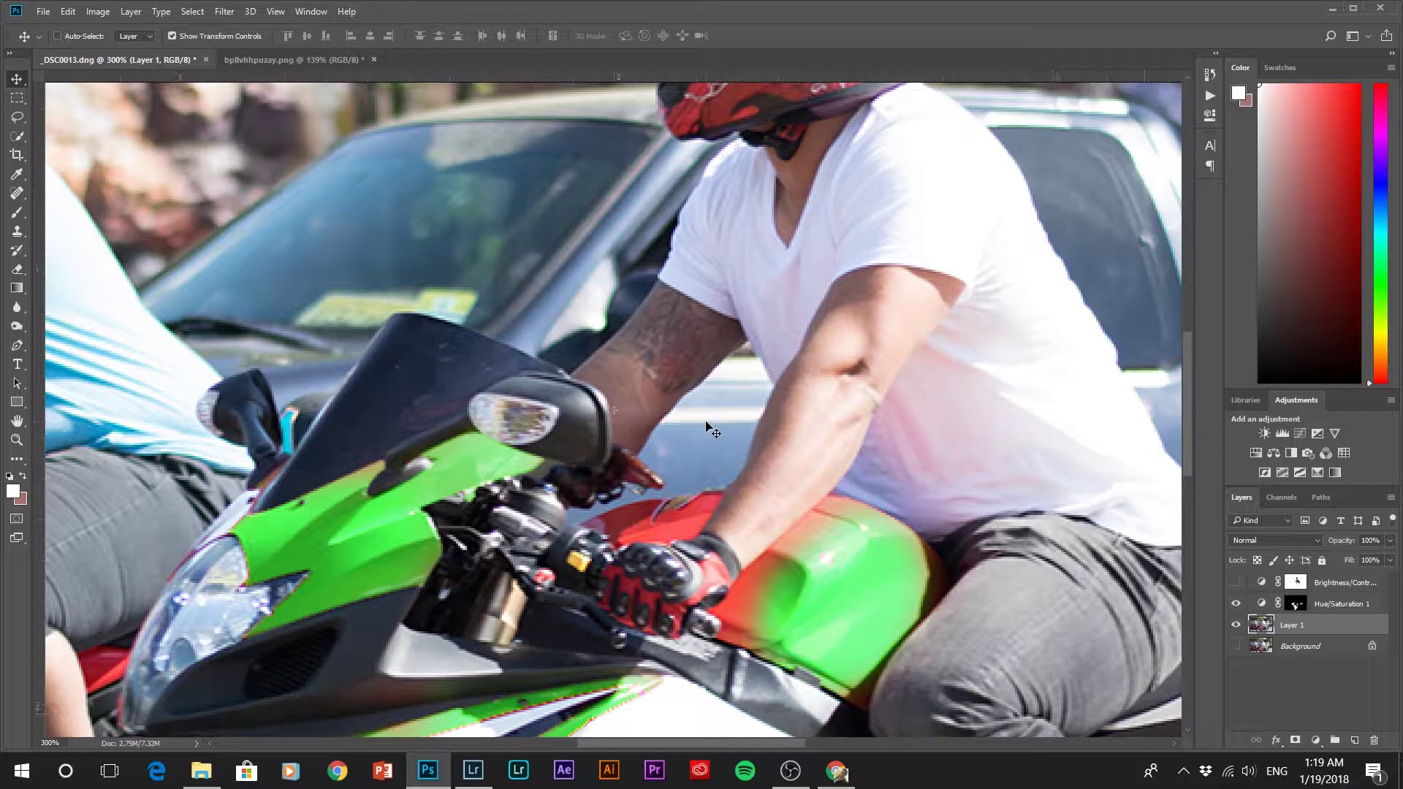
{"action": "scroll", "coordinate": [706, 425], "scroll_direction": "down", "scroll_amount": 1}
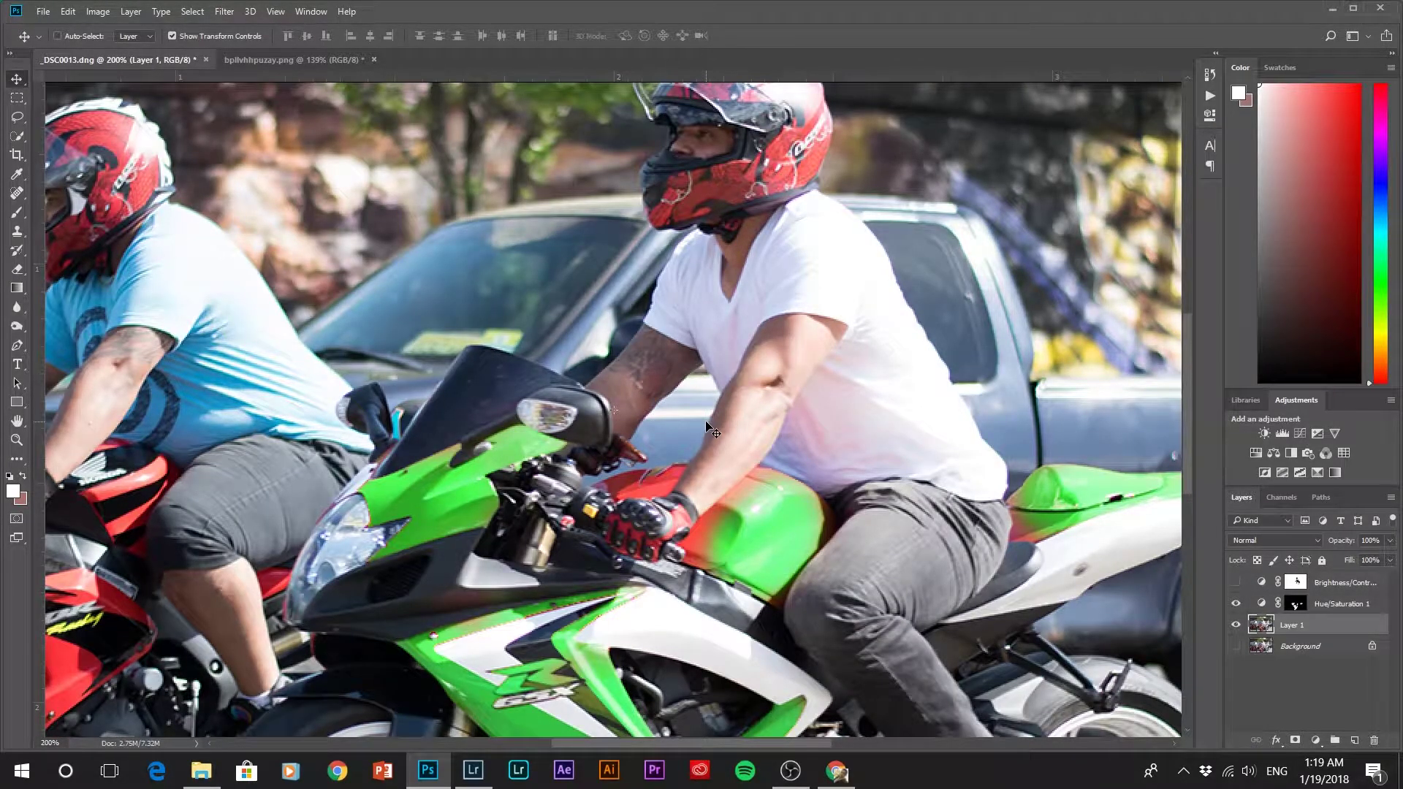
{"action": "key", "text": "ctrl"}
{"action": "key", "text": "ctrl+0"}
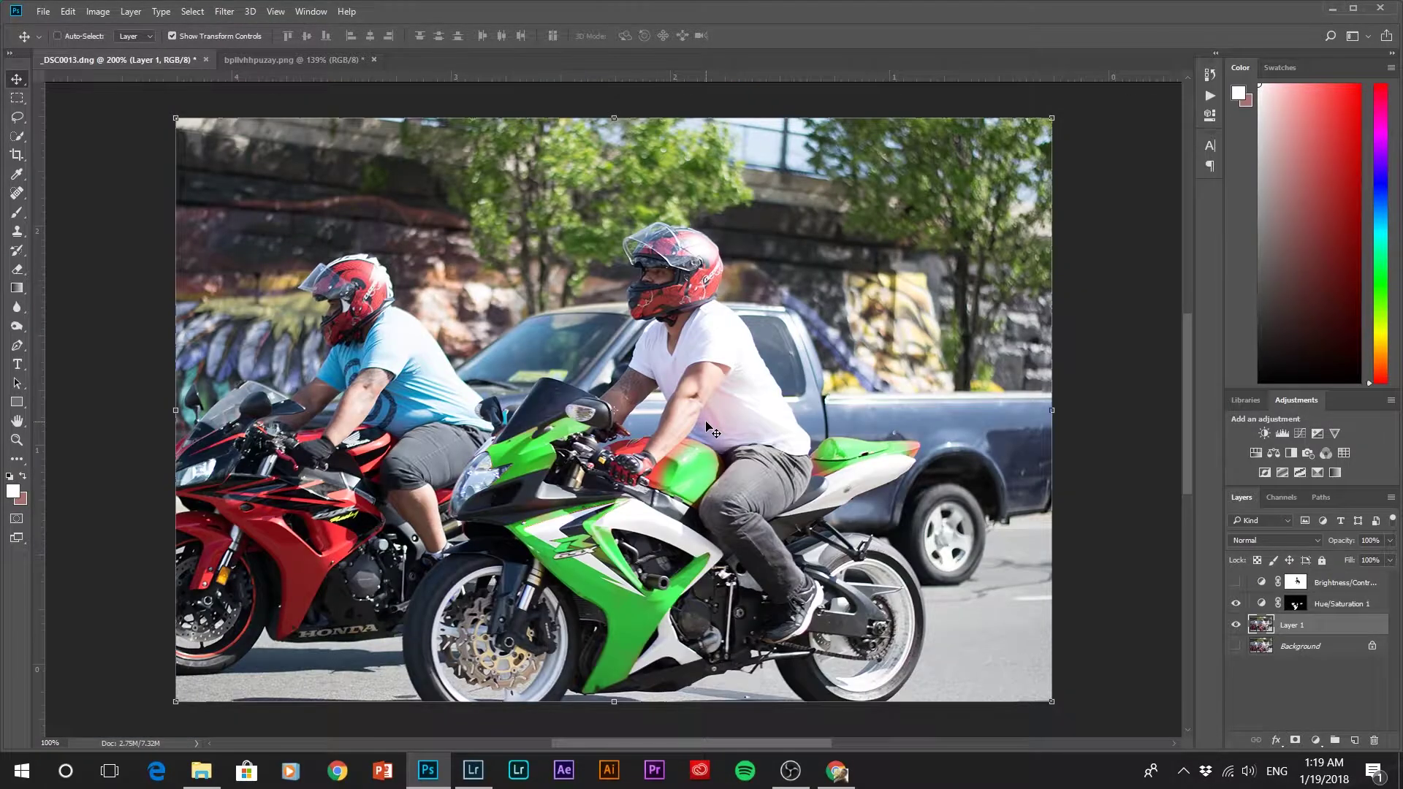
- Magnify the image to 600% around the front rider's arm, and fit the whole photo back on screen
{"action": "key", "text": "ctrl"}
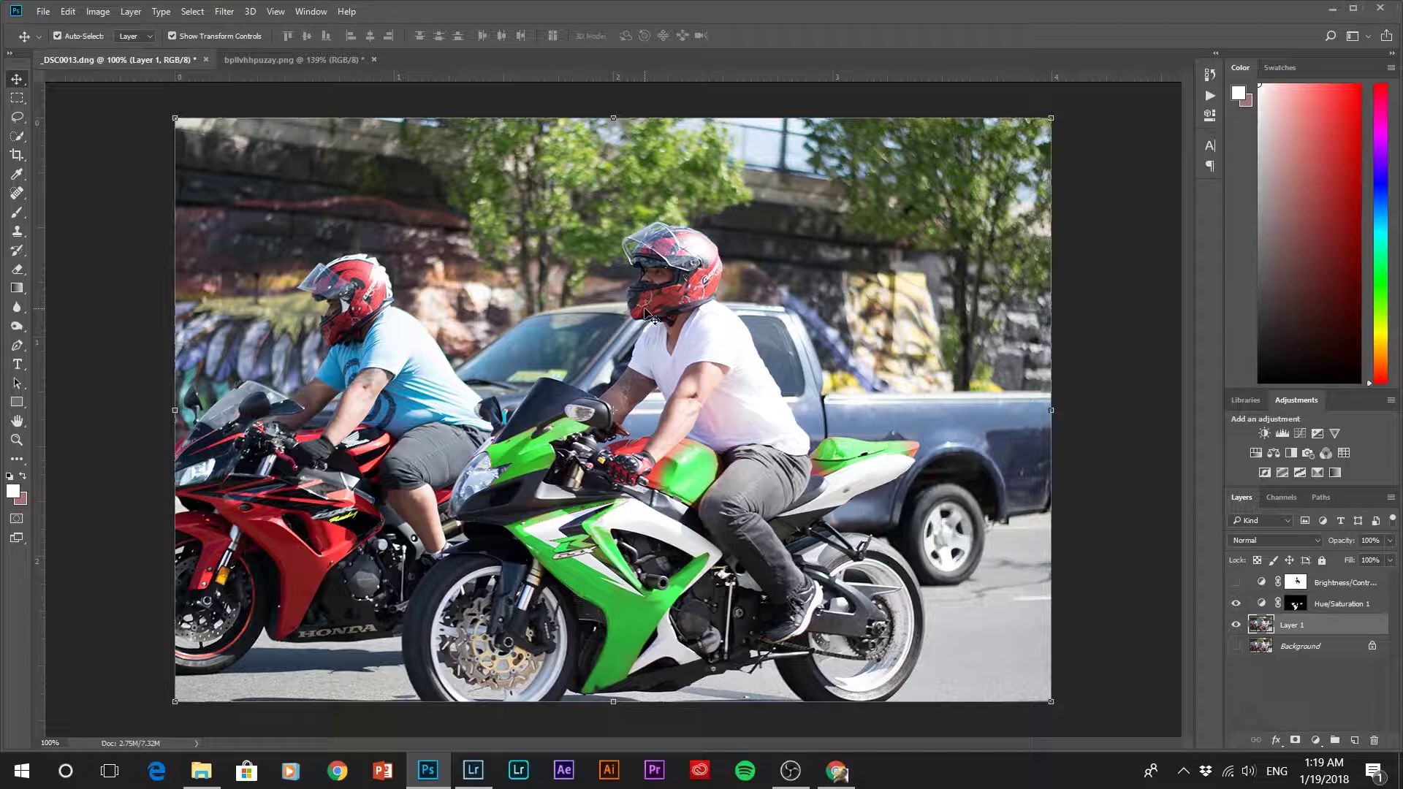
{"action": "key", "text": "ctrl+plus"}
{"action": "key", "text": "ctrl+plus"}
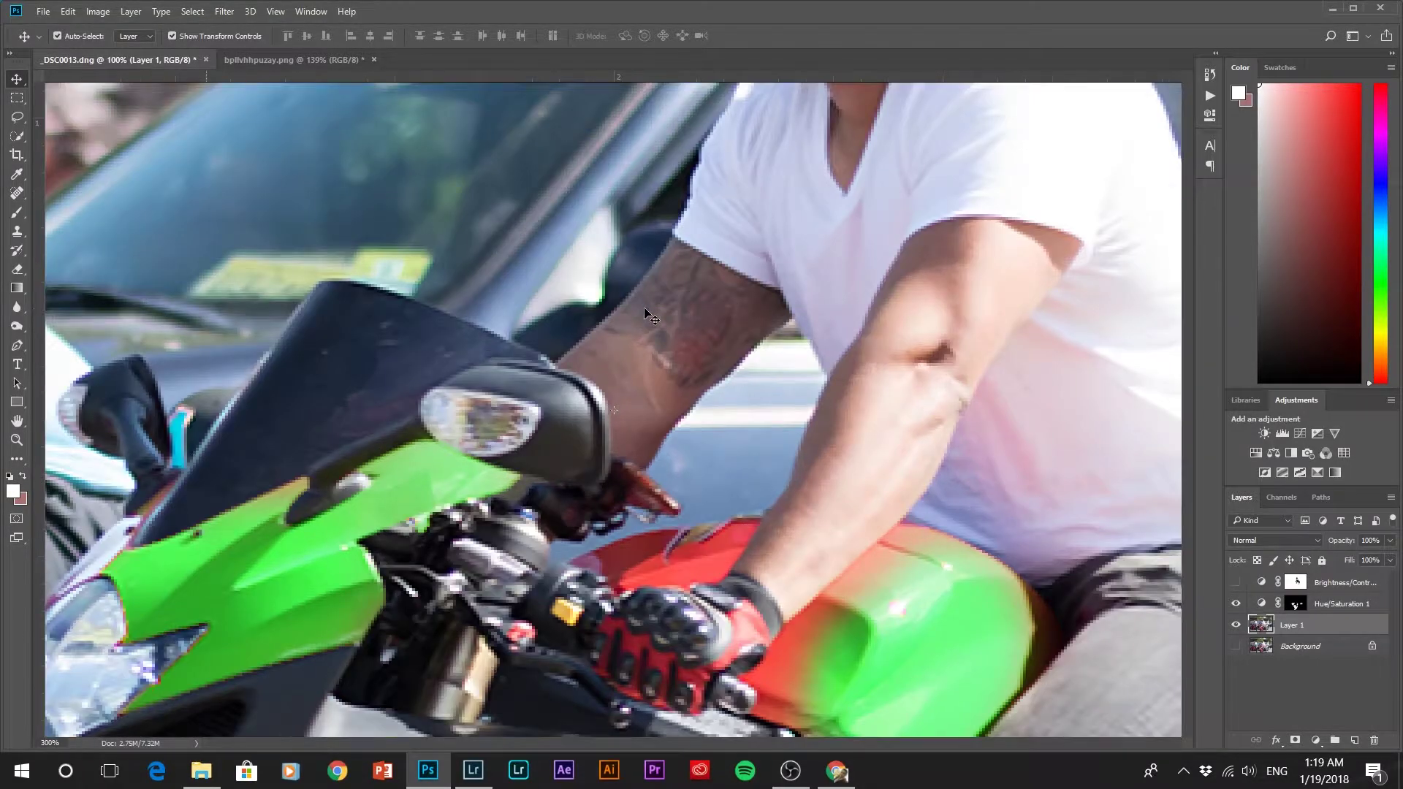
{"action": "key", "text": "ctrl+plus"}
{"action": "key", "text": "ctrl+plus"}
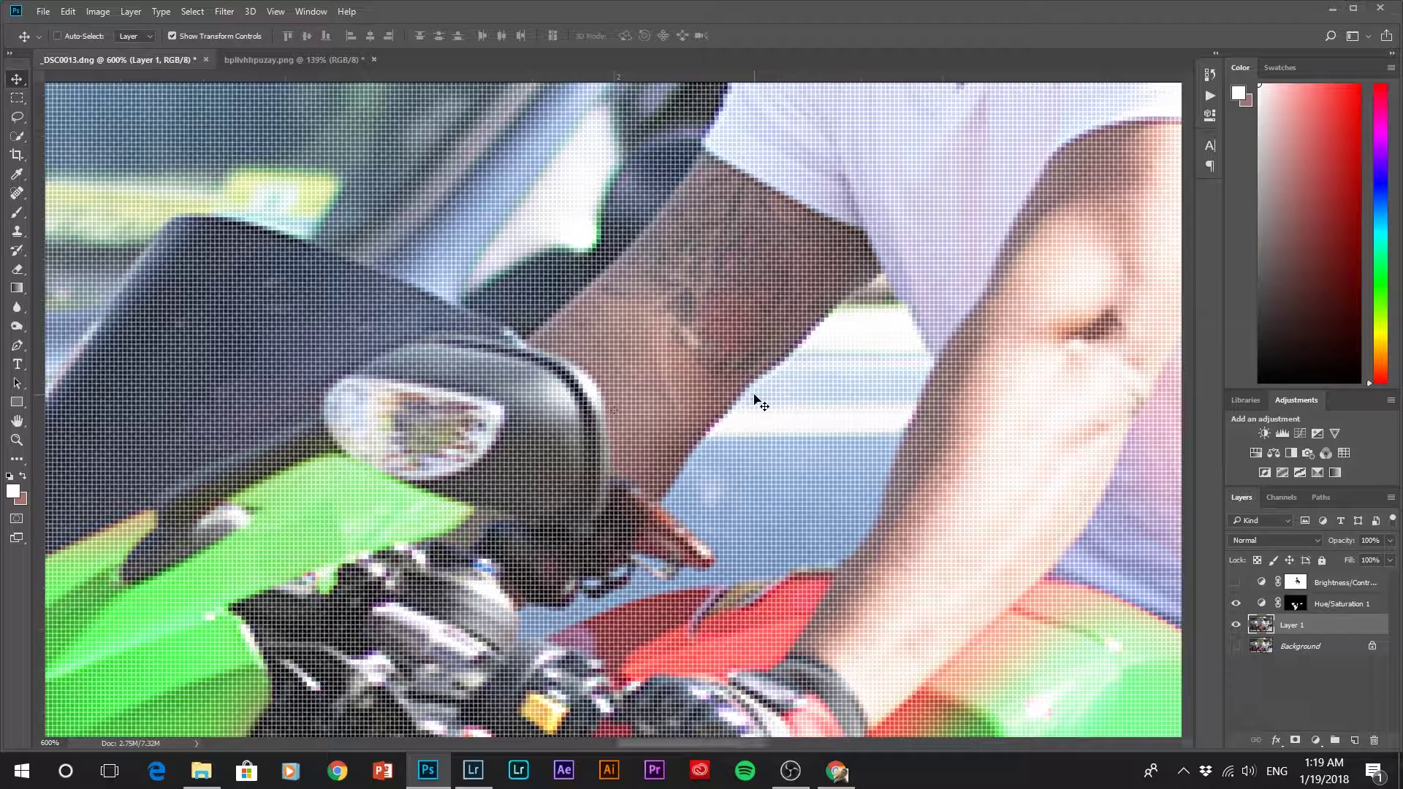
{"action": "key", "text": "ctrl+0"}
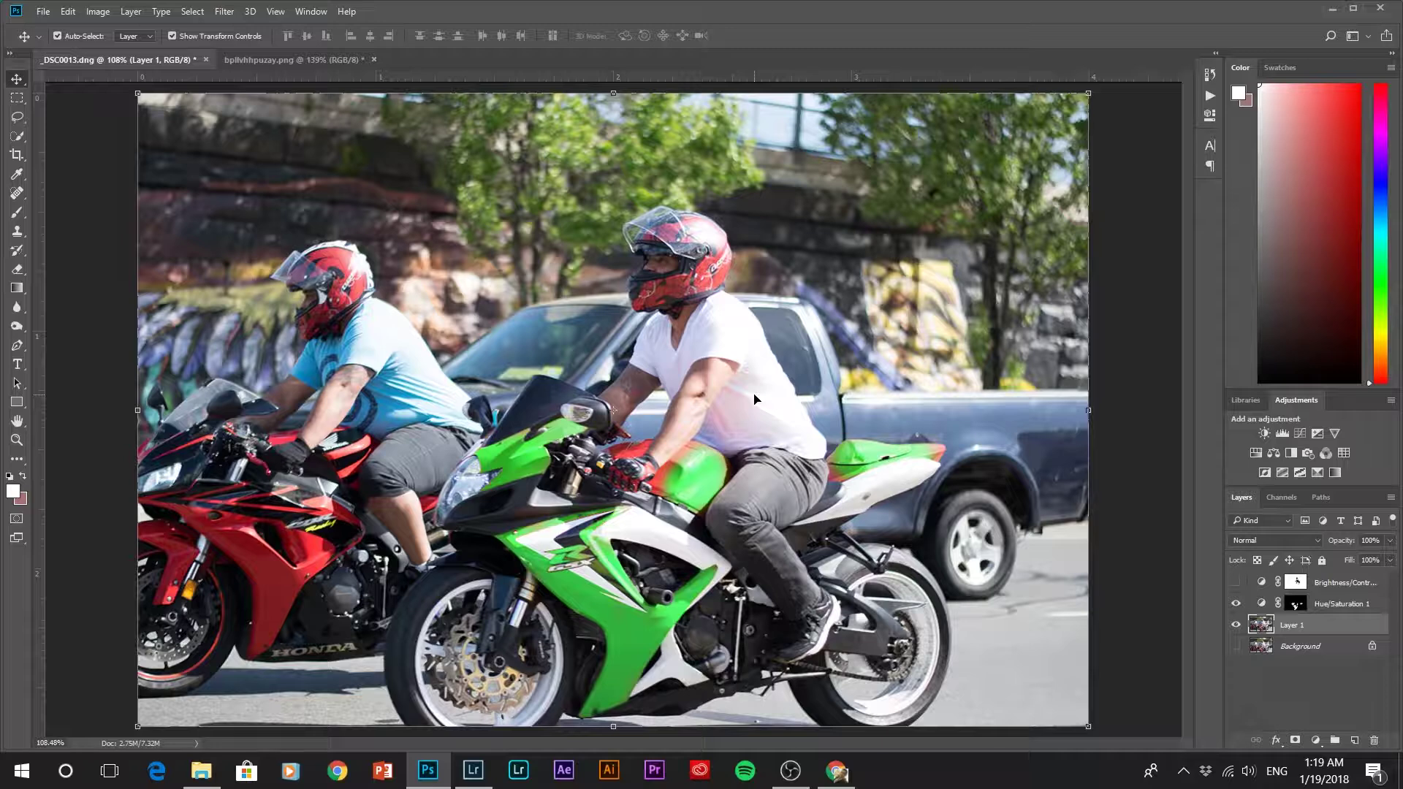
- Zoom in to 300%, pan up to the front rider's helmet, and magnify it to 400%
{"action": "scroll", "coordinate": [754, 399], "scroll_direction": "up", "scroll_amount": 1}
{"action": "scroll", "coordinate": [755, 399], "scroll_direction": "up", "scroll_amount": 1}
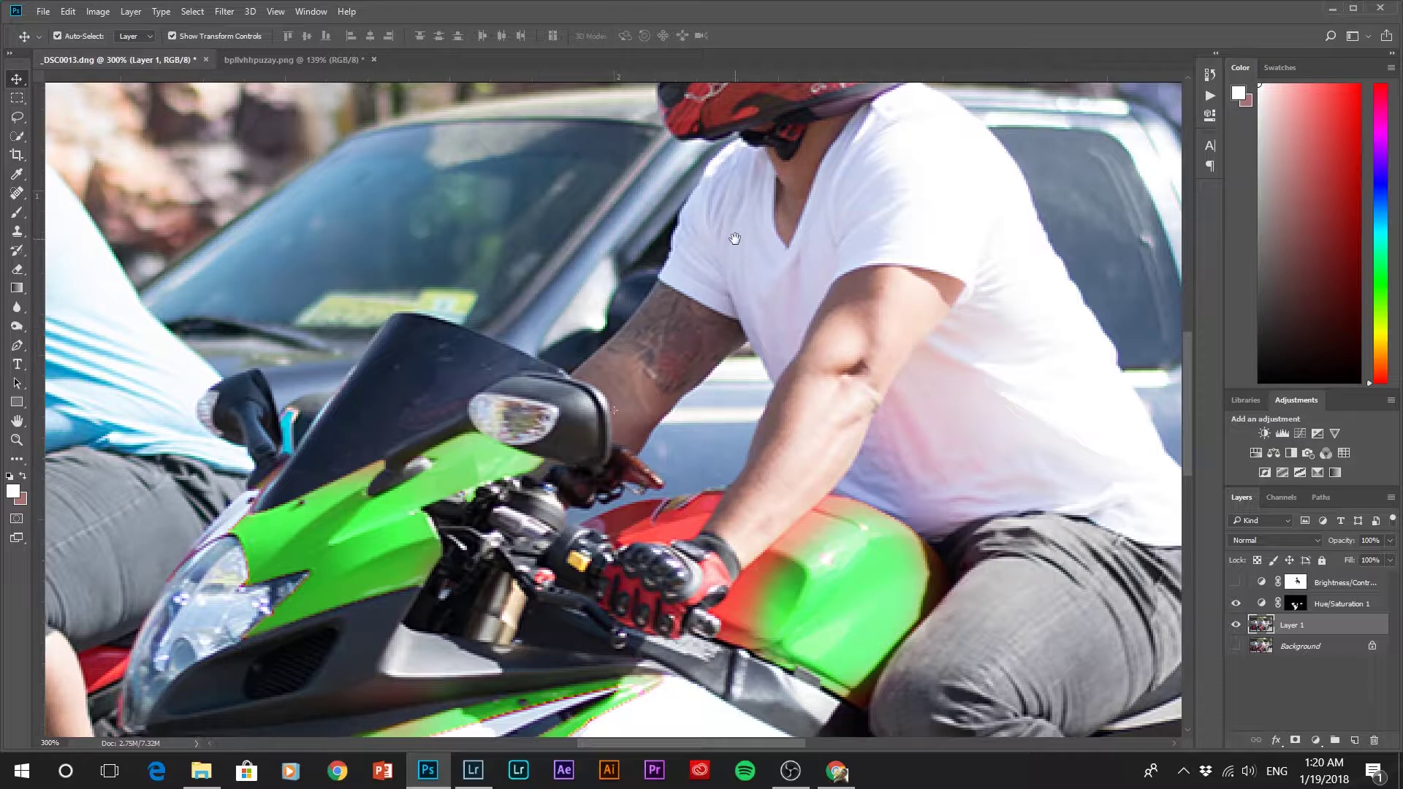
{"action": "left_click_drag", "start_coordinate": [735, 256], "coordinate": [746, 416]}
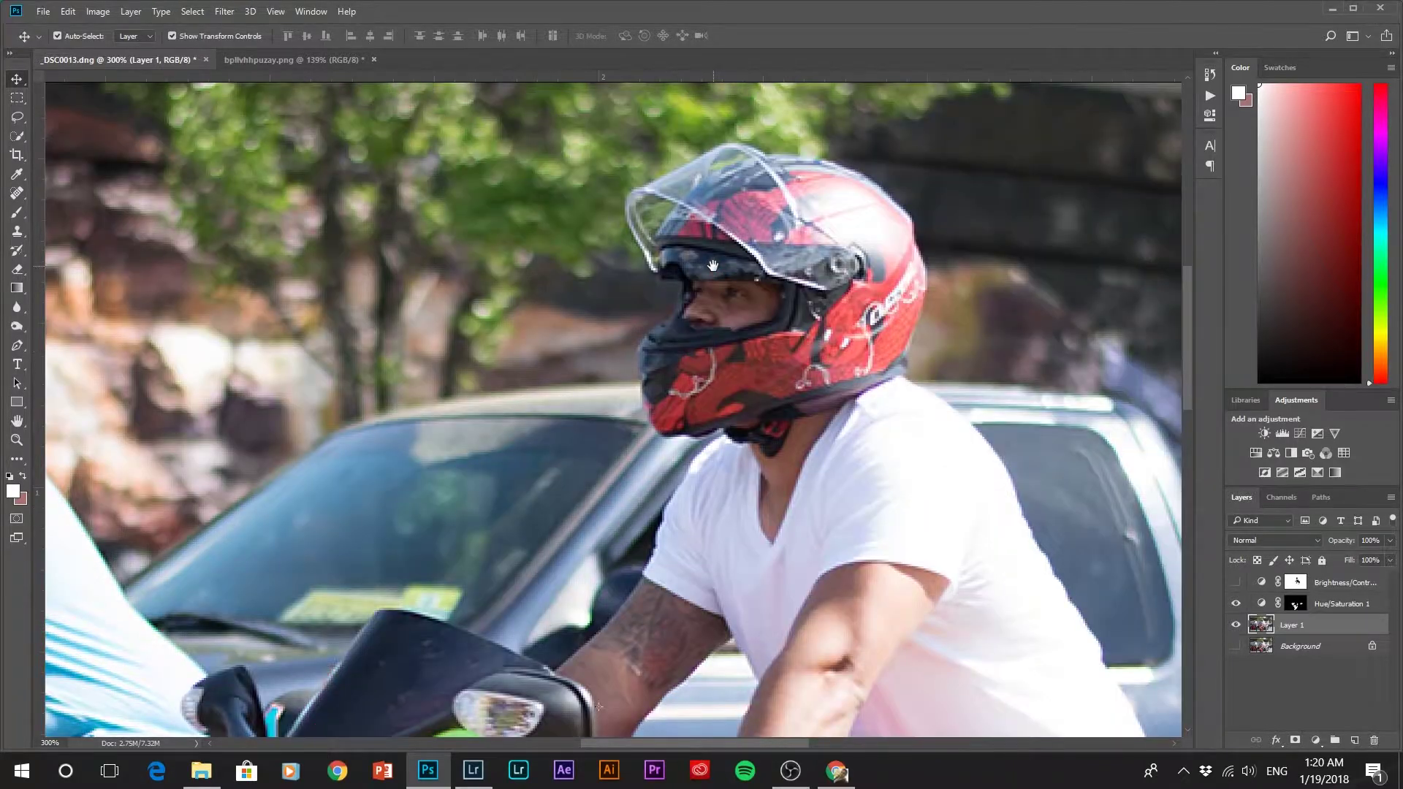
{"action": "key", "text": "ctrl"}
{"action": "key", "text": "ctrl+plus"}
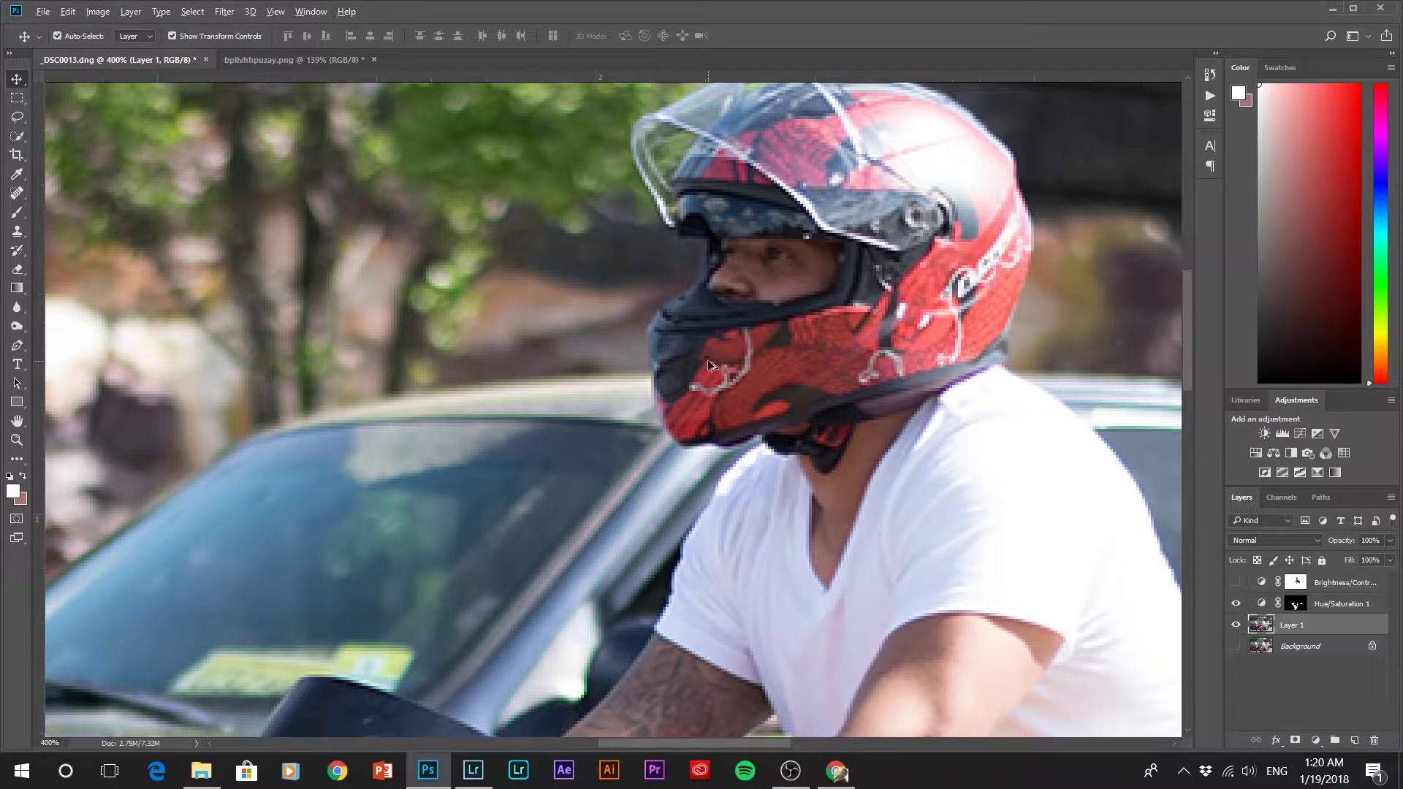
- Zoom gradually out from the helmet until the whole photo is in view
{"action": "scroll", "coordinate": [714, 363], "scroll_direction": "down", "scroll_amount": 3}
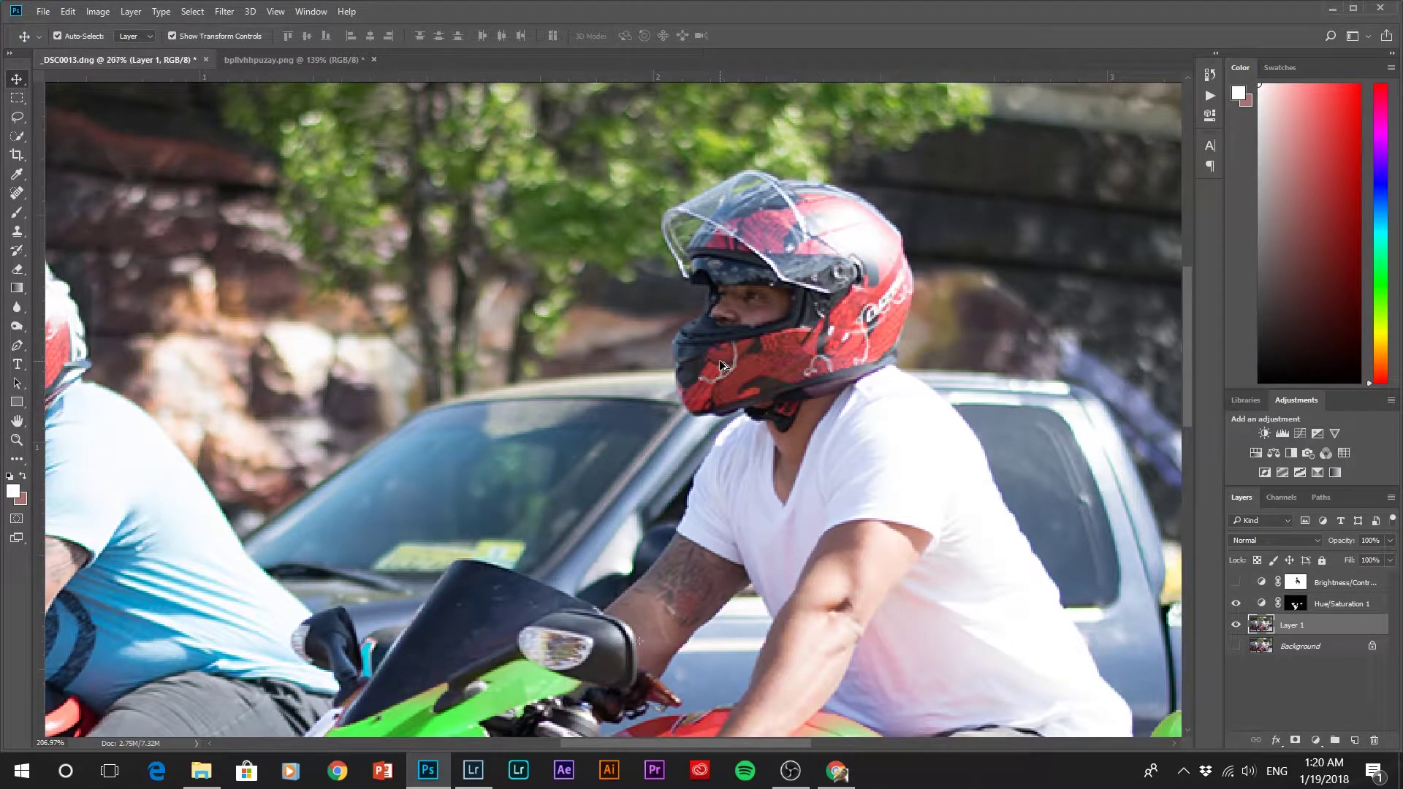
{"action": "scroll", "coordinate": [724, 405], "scroll_direction": "down", "scroll_amount": 2}
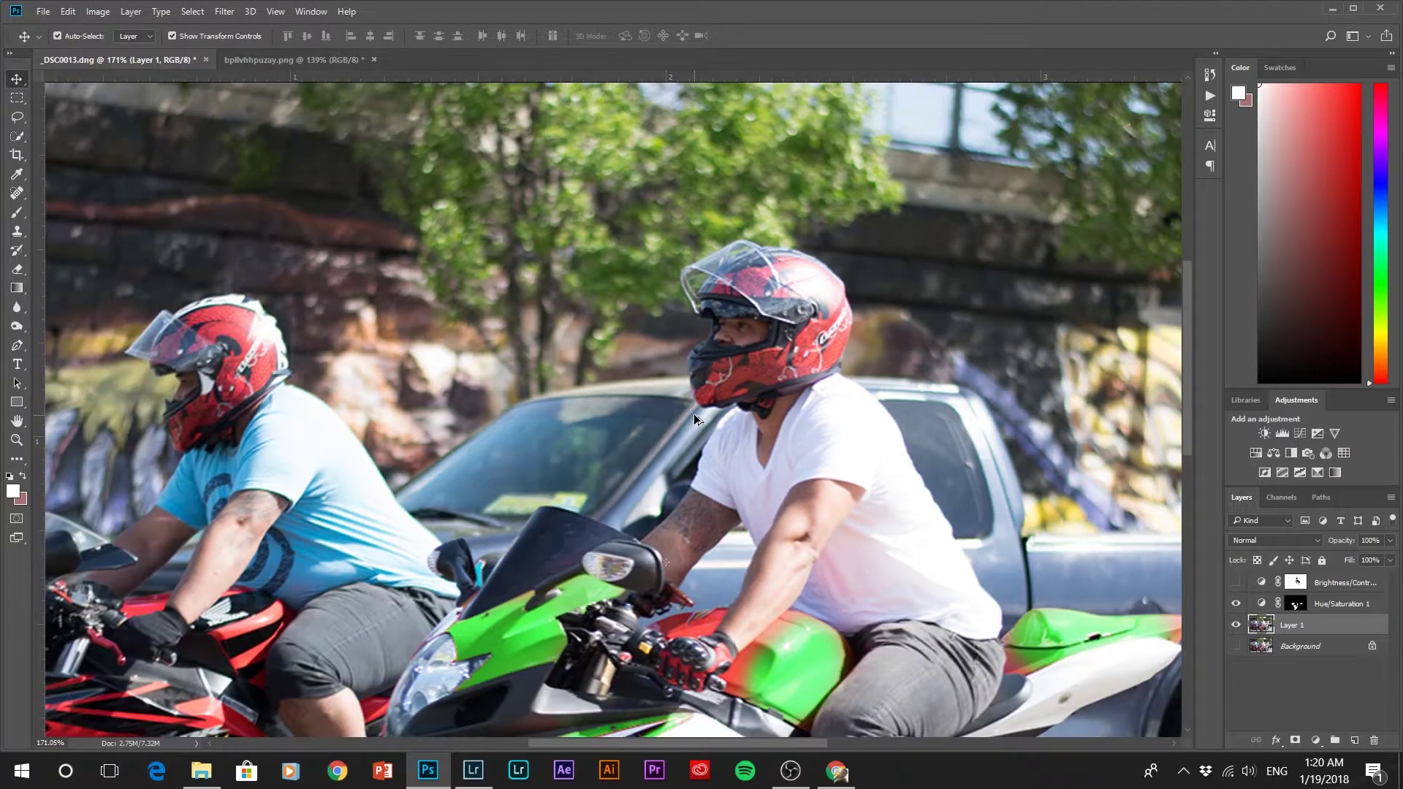
{"action": "scroll", "coordinate": [697, 414], "scroll_direction": "down", "scroll_amount": 1}
{"action": "key", "text": "ctrl"}
{"action": "scroll", "coordinate": [700, 421], "scroll_direction": "down", "scroll_amount": 1}
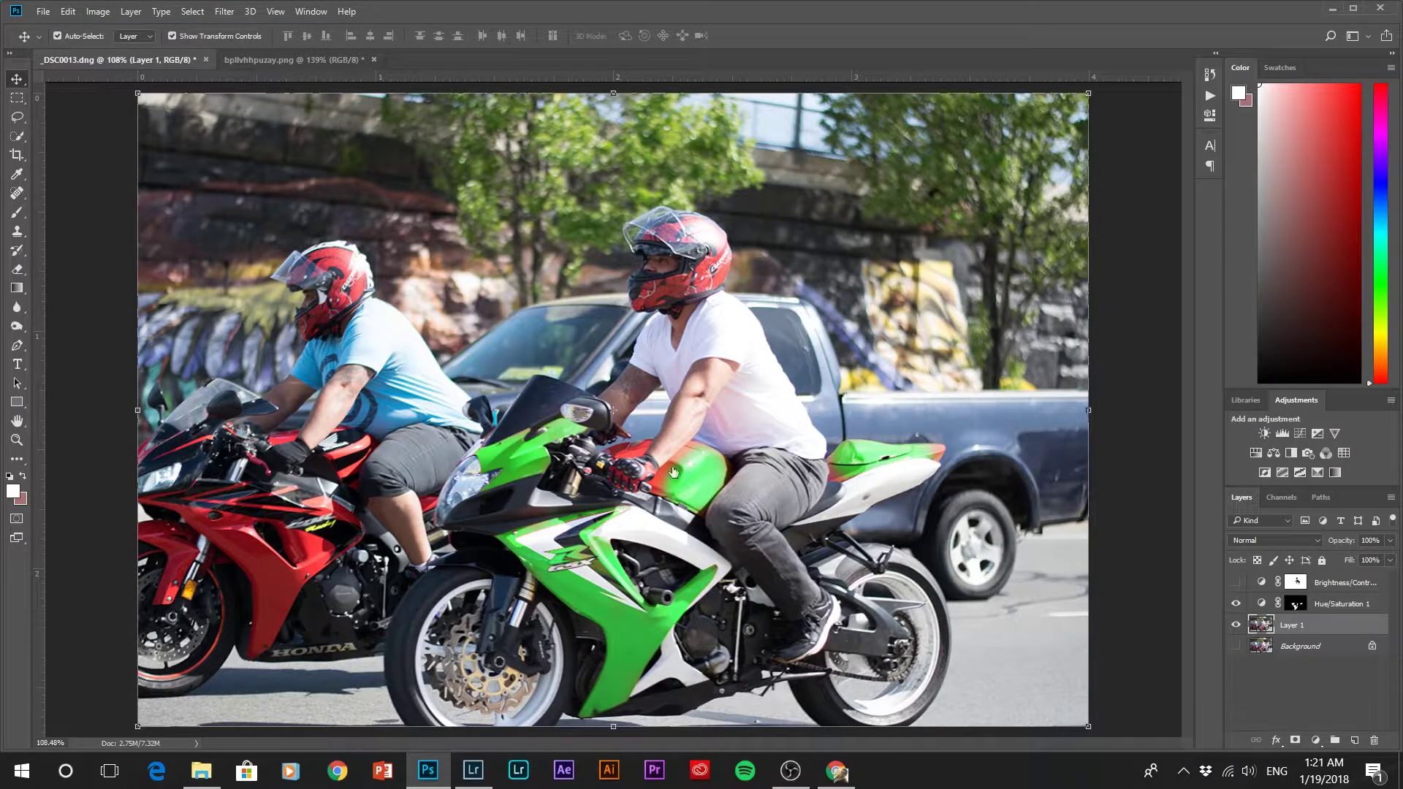
- Choose the Brush tool with white as the foreground colour and dab the Hue/Saturation mask at the green motorcycle's tail tip
{"action": "key", "text": "b"}
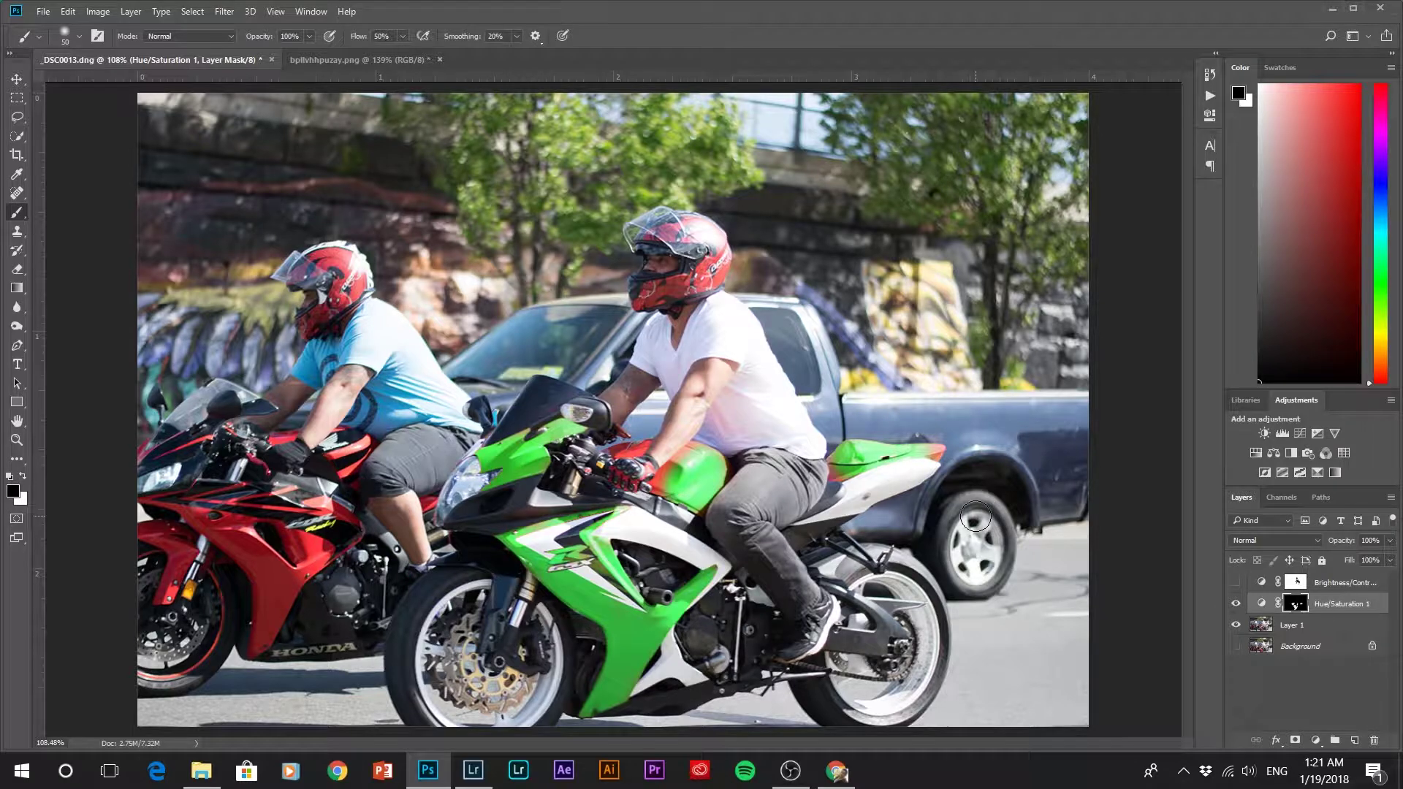
{"action": "key", "text": "x"}
{"action": "left_click", "coordinate": [941, 454]}
- Examine the brush size and hardness settings in both brush preset pickers and close them
{"action": "left_click", "coordinate": [65, 39]}
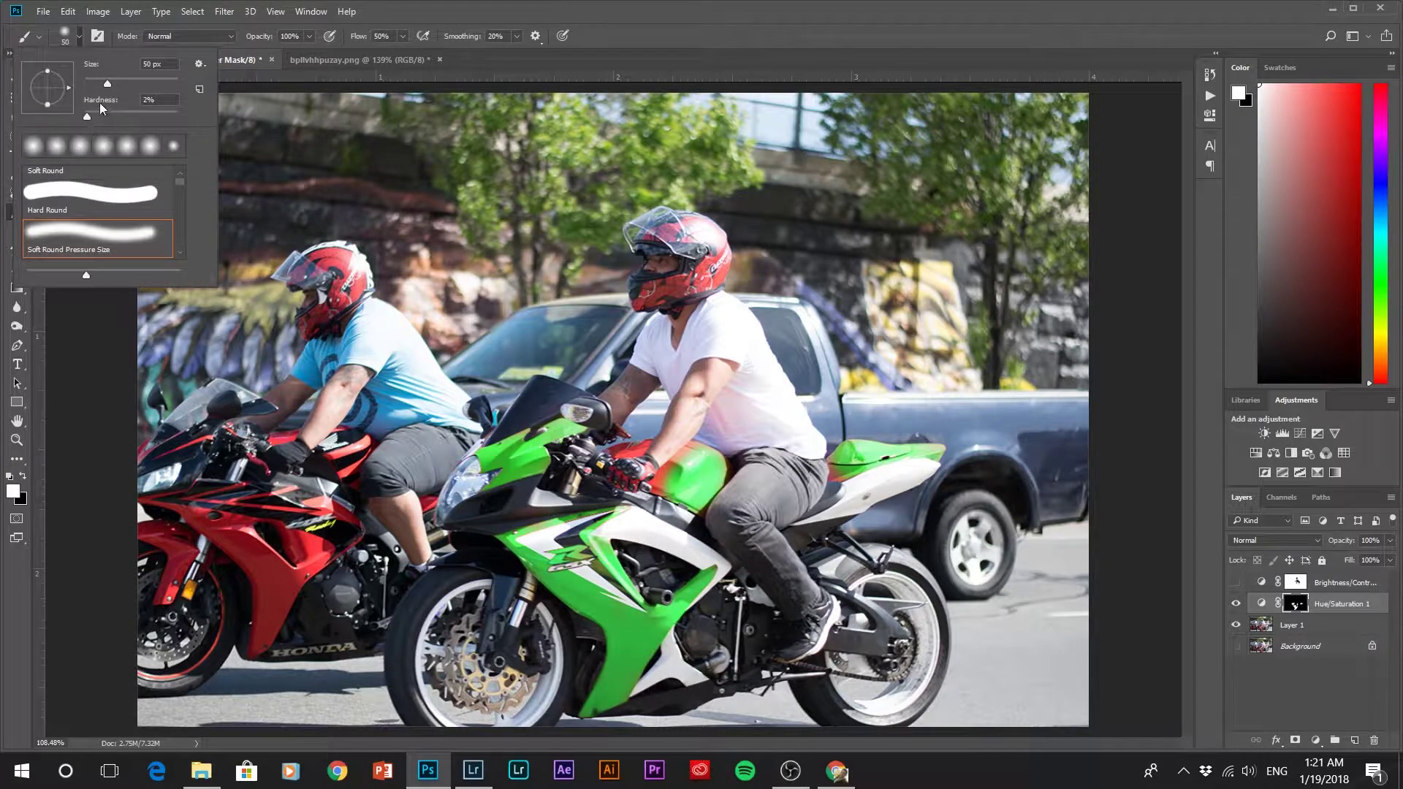
{"action": "left_click", "coordinate": [304, 278]}
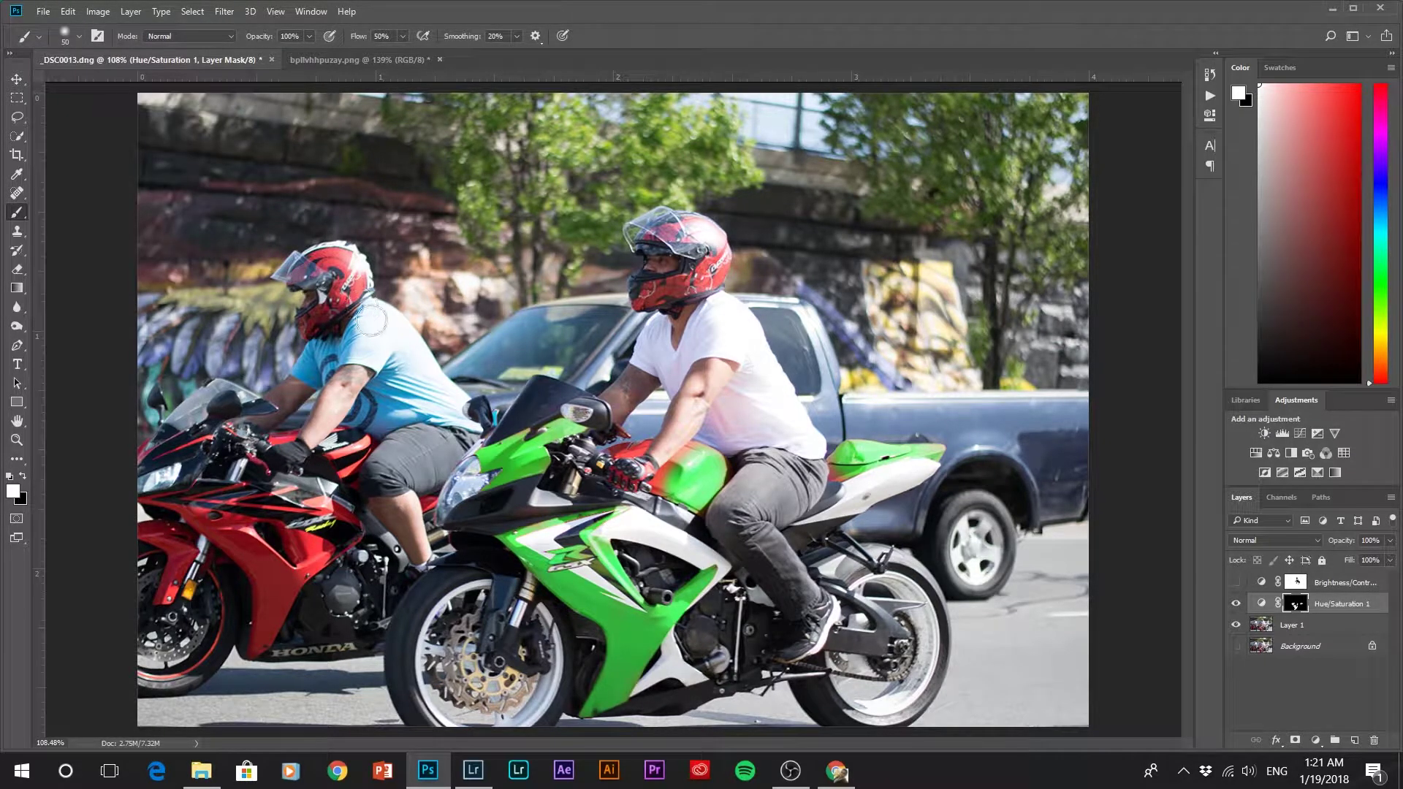
{"action": "right_click", "coordinate": [312, 279]}
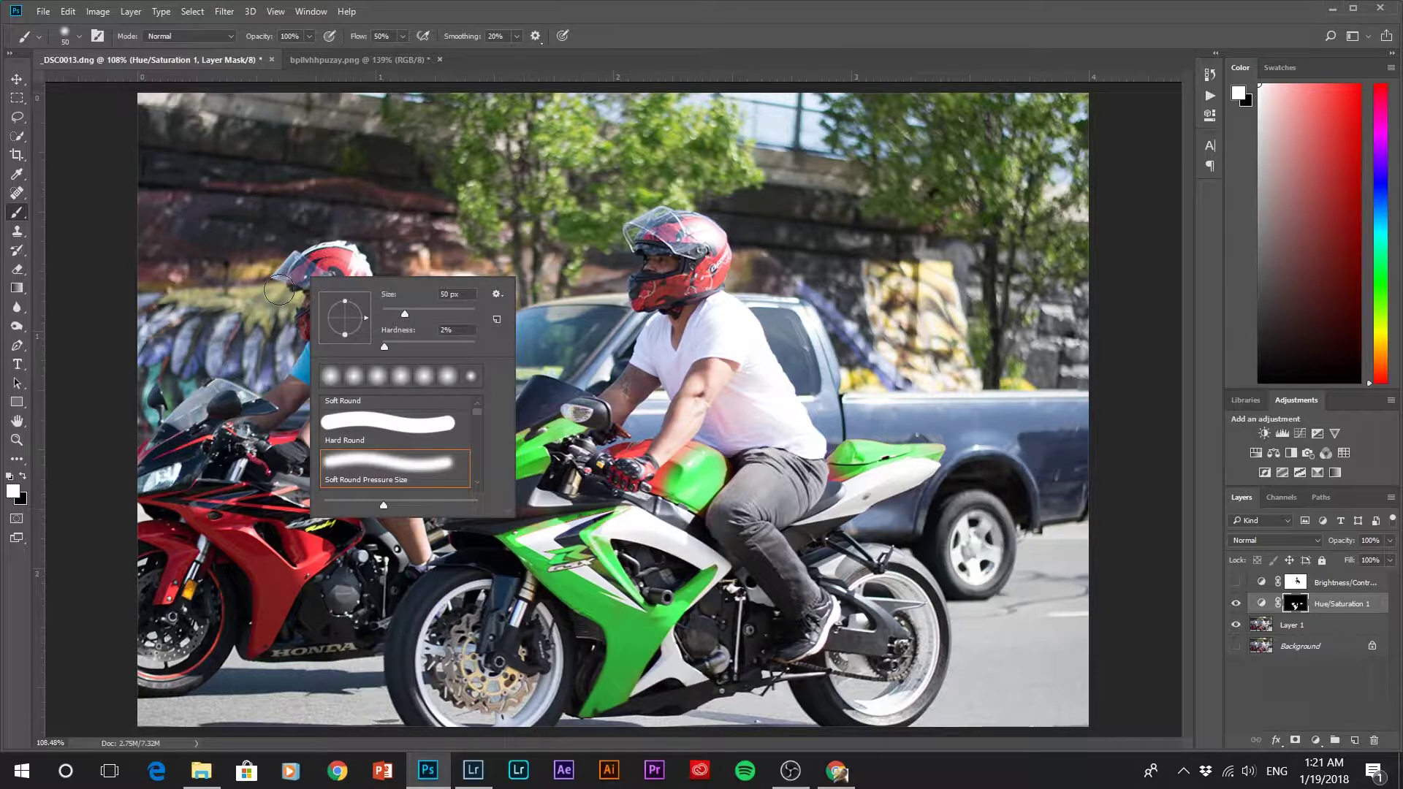
{"action": "left_click", "coordinate": [252, 298]}
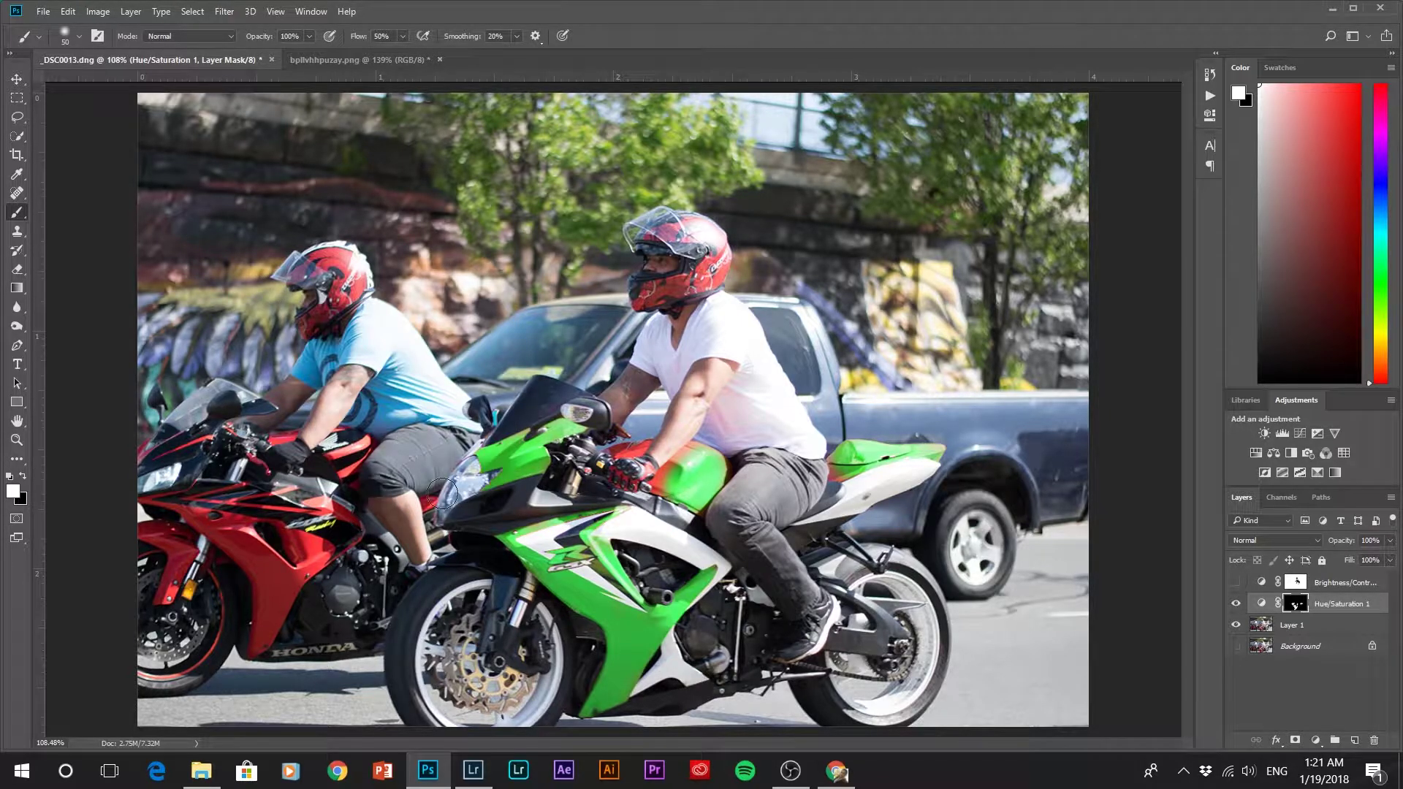
- Resize the brush on the canvas to 30 px and paint white on the Hue/Saturation mask over the rear rider's helmet
{"action": "right_click", "coordinate": [359, 503], "text": "alt"}
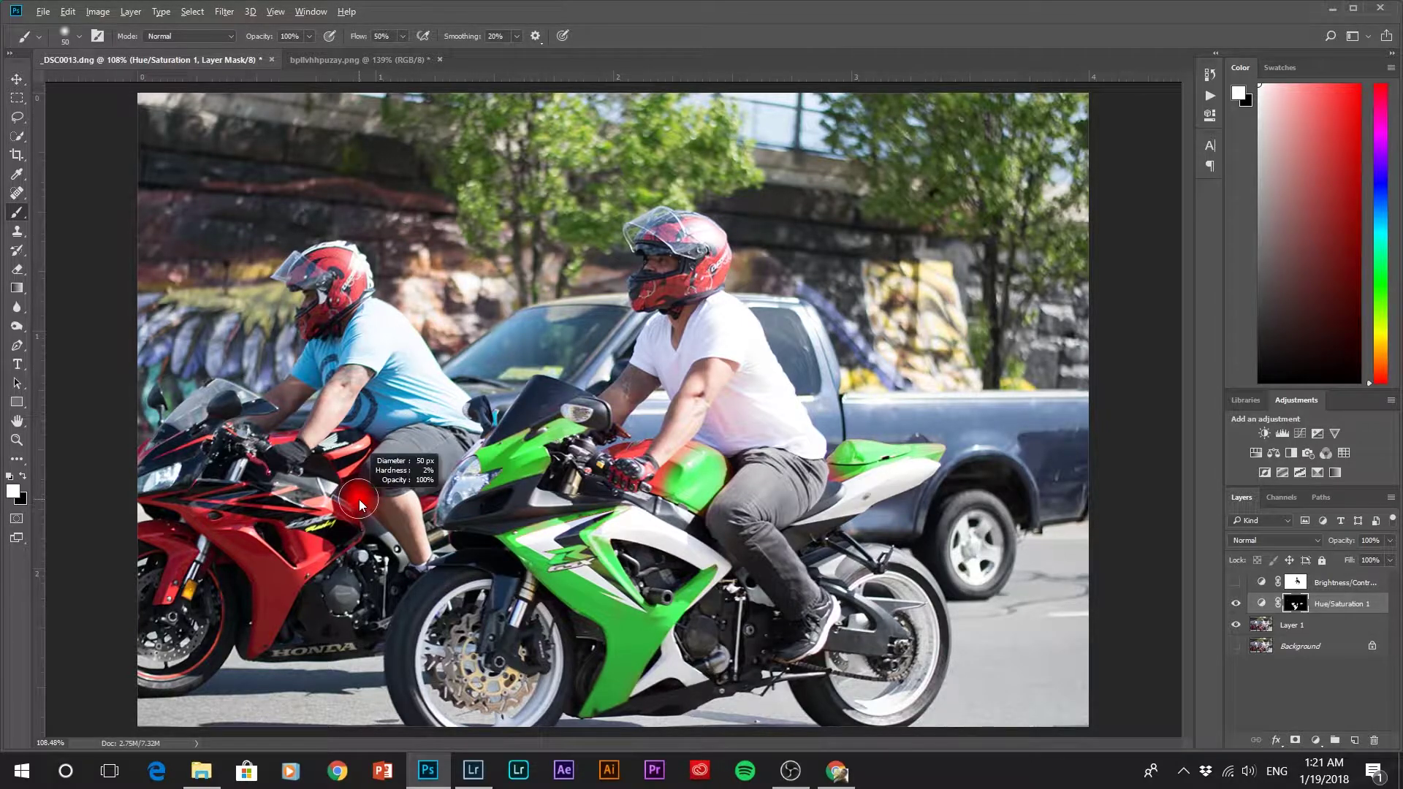
{"action": "mouse_move", "coordinate": [358, 498]}
{"action": "left_mouse_down"}
{"action": "mouse_move", "coordinate": [460, 499]}
{"action": "mouse_move", "coordinate": [418, 502]}
{"action": "mouse_move", "coordinate": [374, 553]}
{"action": "mouse_move", "coordinate": [375, 624]}
{"action": "mouse_move", "coordinate": [362, 472]}
{"action": "left_mouse_up"}
{"action": "mouse_move", "coordinate": [352, 403]}
{"action": "left_mouse_down"}
{"action": "mouse_move", "coordinate": [280, 419]}
{"action": "mouse_move", "coordinate": [318, 431]}
{"action": "left_mouse_up"}
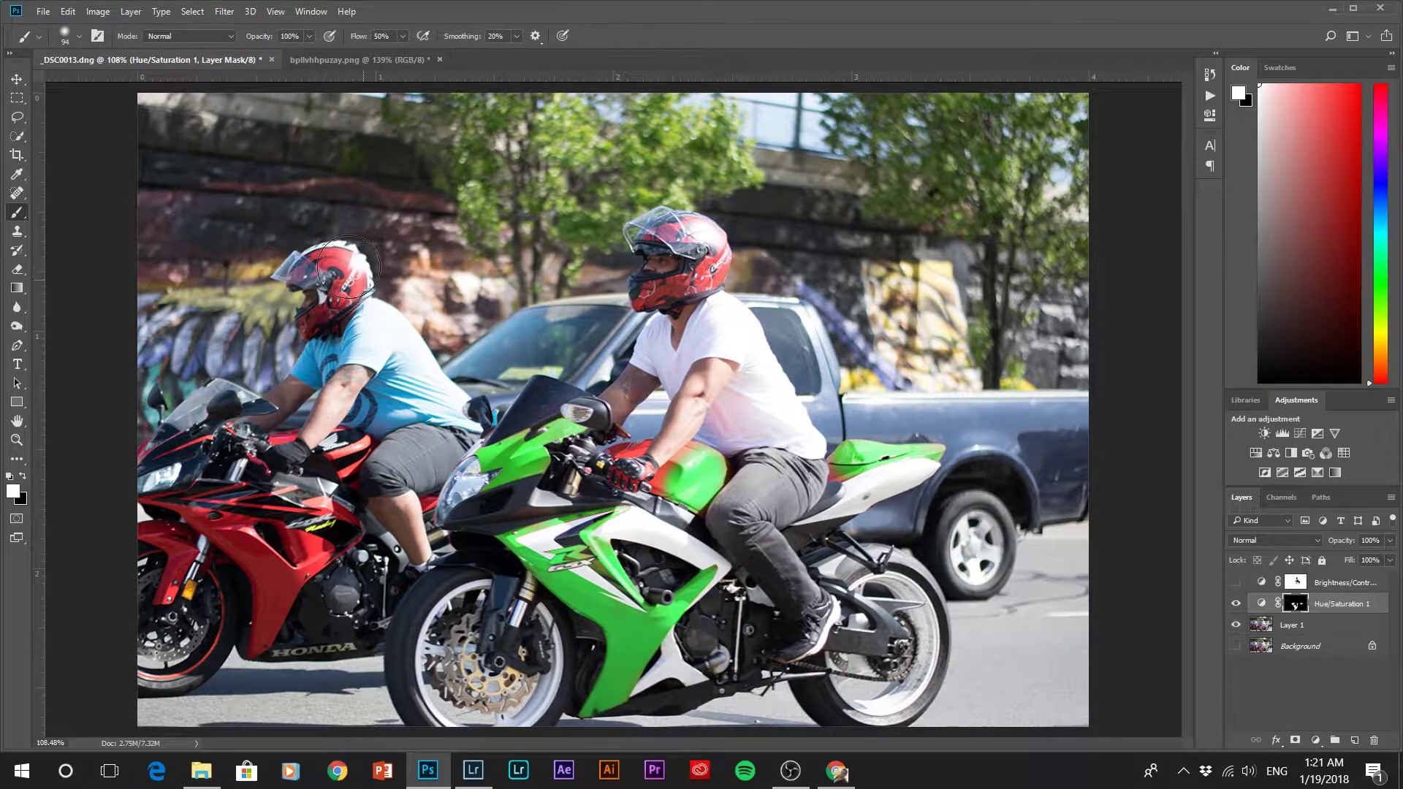
{"action": "mouse_move", "coordinate": [348, 268]}
{"action": "left_mouse_down"}
{"action": "mouse_move", "coordinate": [311, 274]}
{"action": "mouse_move", "coordinate": [342, 268]}
{"action": "left_mouse_up"}
{"action": "mouse_move", "coordinate": [322, 257]}
{"action": "left_mouse_down"}
{"action": "mouse_move", "coordinate": [362, 262]}
{"action": "mouse_move", "coordinate": [291, 275]}
{"action": "mouse_move", "coordinate": [325, 265]}
{"action": "mouse_move", "coordinate": [353, 303]}
{"action": "mouse_move", "coordinate": [339, 277]}
{"action": "mouse_move", "coordinate": [323, 302]}
{"action": "mouse_move", "coordinate": [342, 295]}
{"action": "mouse_move", "coordinate": [308, 329]}
{"action": "mouse_move", "coordinate": [344, 295]}
{"action": "left_mouse_up"}
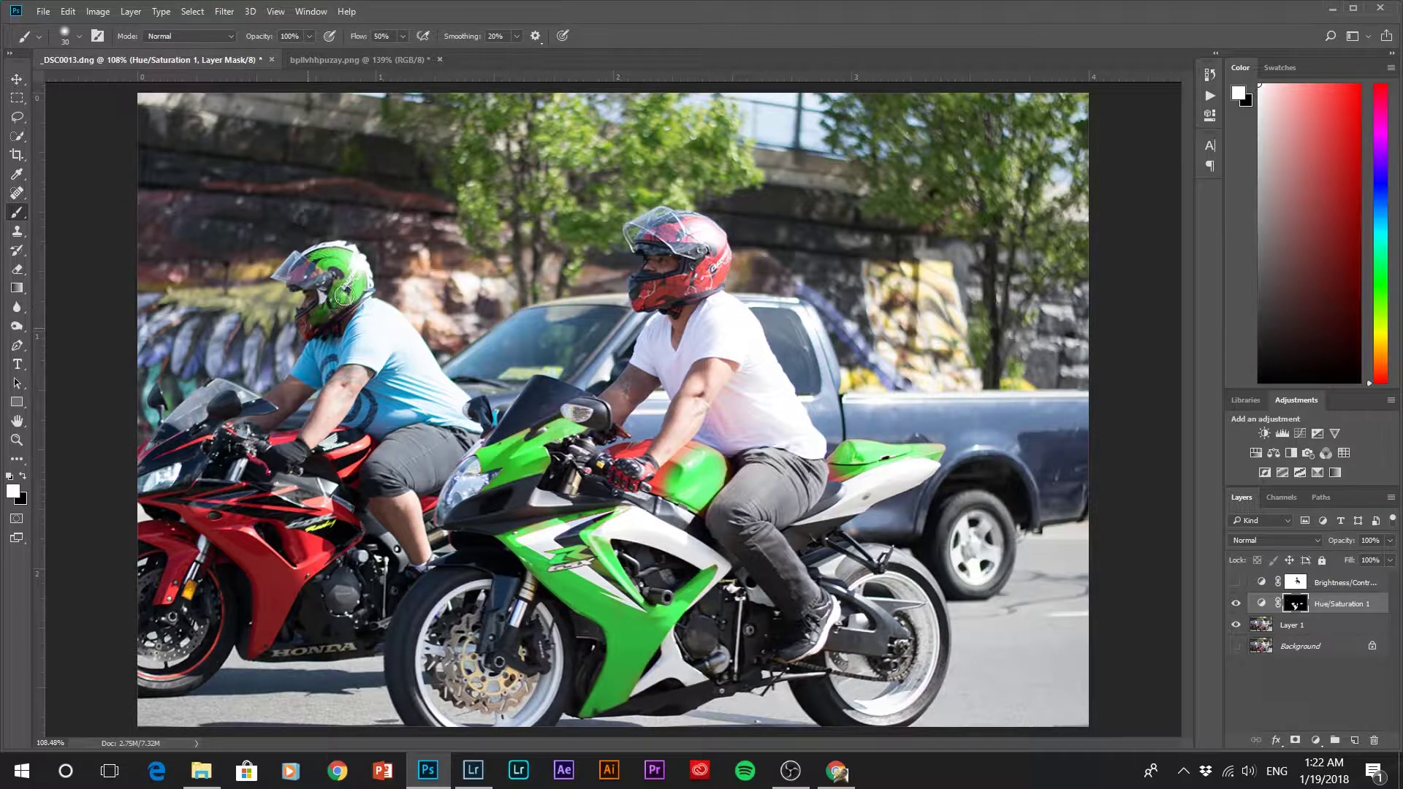
- Enlarge the brush and paint white on the Hue/Saturation mask over the rear motorcycle's red fairing
{"action": "right_click", "coordinate": [224, 537], "text": "alt"}
{"action": "mouse_move", "coordinate": [246, 538]}
{"action": "left_mouse_down"}
{"action": "mouse_move", "coordinate": [288, 588]}
{"action": "mouse_move", "coordinate": [264, 607]}
{"action": "mouse_move", "coordinate": [328, 524]}
{"action": "mouse_move", "coordinate": [202, 504]}
{"action": "mouse_move", "coordinate": [171, 521]}
{"action": "mouse_move", "coordinate": [178, 570]}
{"action": "mouse_move", "coordinate": [175, 509]}
{"action": "mouse_move", "coordinate": [224, 512]}
{"action": "mouse_move", "coordinate": [147, 525]}
{"action": "mouse_move", "coordinate": [174, 518]}
{"action": "mouse_move", "coordinate": [175, 577]}
{"action": "mouse_move", "coordinate": [180, 552]}
{"action": "mouse_move", "coordinate": [191, 581]}
{"action": "mouse_move", "coordinate": [166, 590]}
{"action": "mouse_move", "coordinate": [255, 583]}
{"action": "mouse_move", "coordinate": [277, 630]}
{"action": "mouse_move", "coordinate": [311, 537]}
{"action": "mouse_move", "coordinate": [333, 531]}
{"action": "mouse_move", "coordinate": [314, 501]}
{"action": "mouse_move", "coordinate": [181, 435]}
{"action": "mouse_move", "coordinate": [235, 494]}
{"action": "mouse_move", "coordinate": [322, 523]}
{"action": "mouse_move", "coordinate": [312, 500]}
{"action": "mouse_move", "coordinate": [211, 490]}
{"action": "left_mouse_up"}
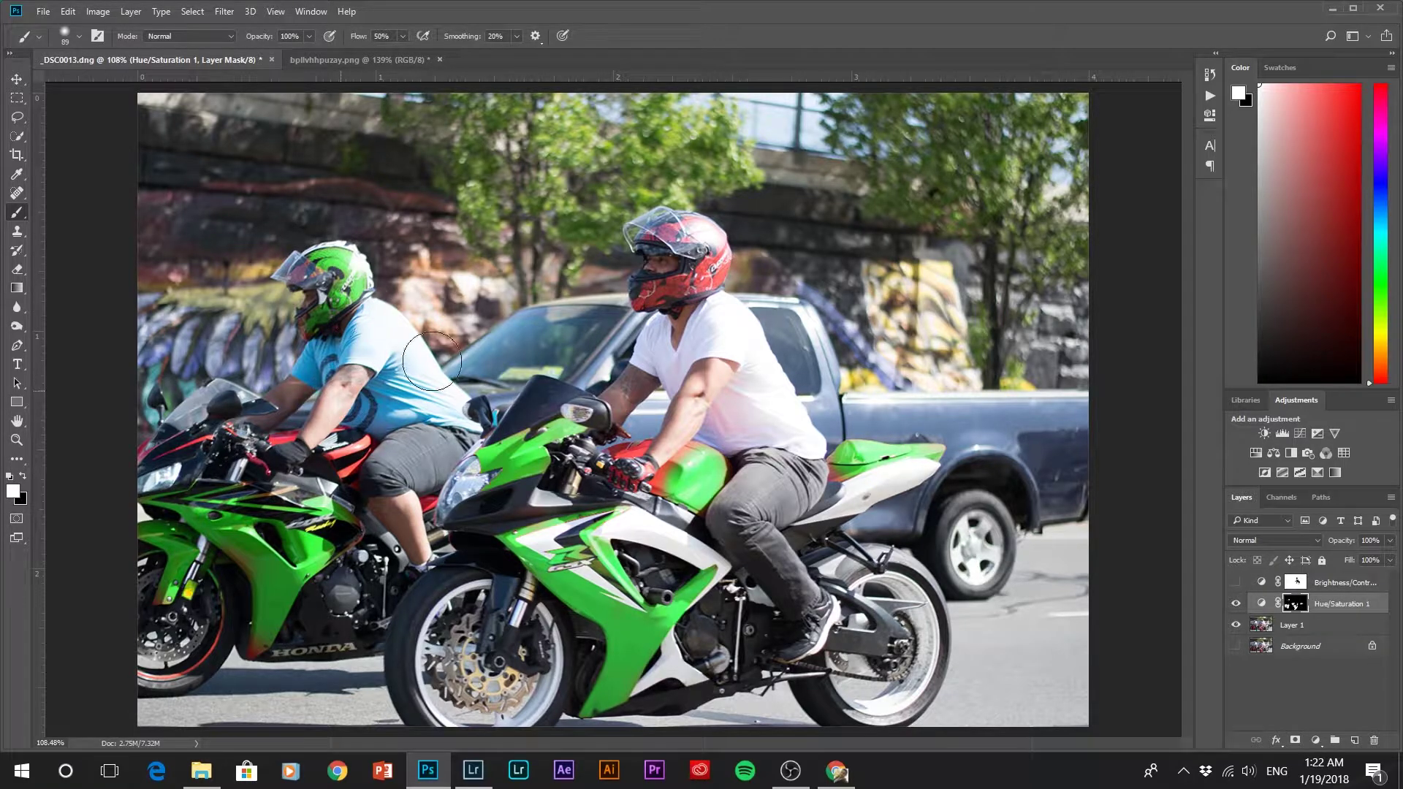
- Enlarge the brush to 168 px and harden its edge directly on the canvas
{"action": "mouse_move", "coordinate": [432, 371]}
{"action": "left_mouse_down"}
{"action": "mouse_move", "coordinate": [464, 385]}
{"action": "mouse_move", "coordinate": [431, 309]}
{"action": "left_mouse_up"}
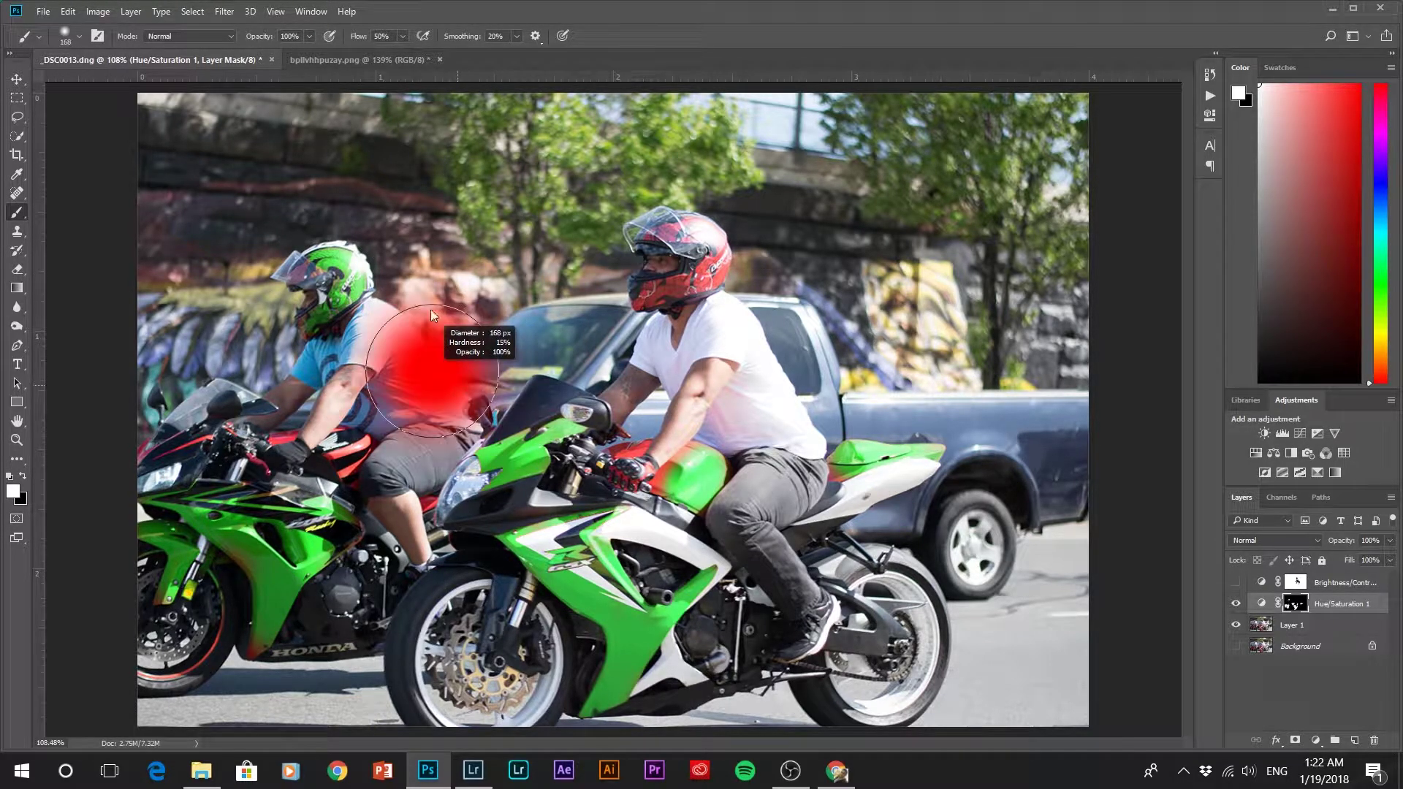
{"action": "left_click_drag", "start_coordinate": [427, 258], "coordinate": [435, 555]}
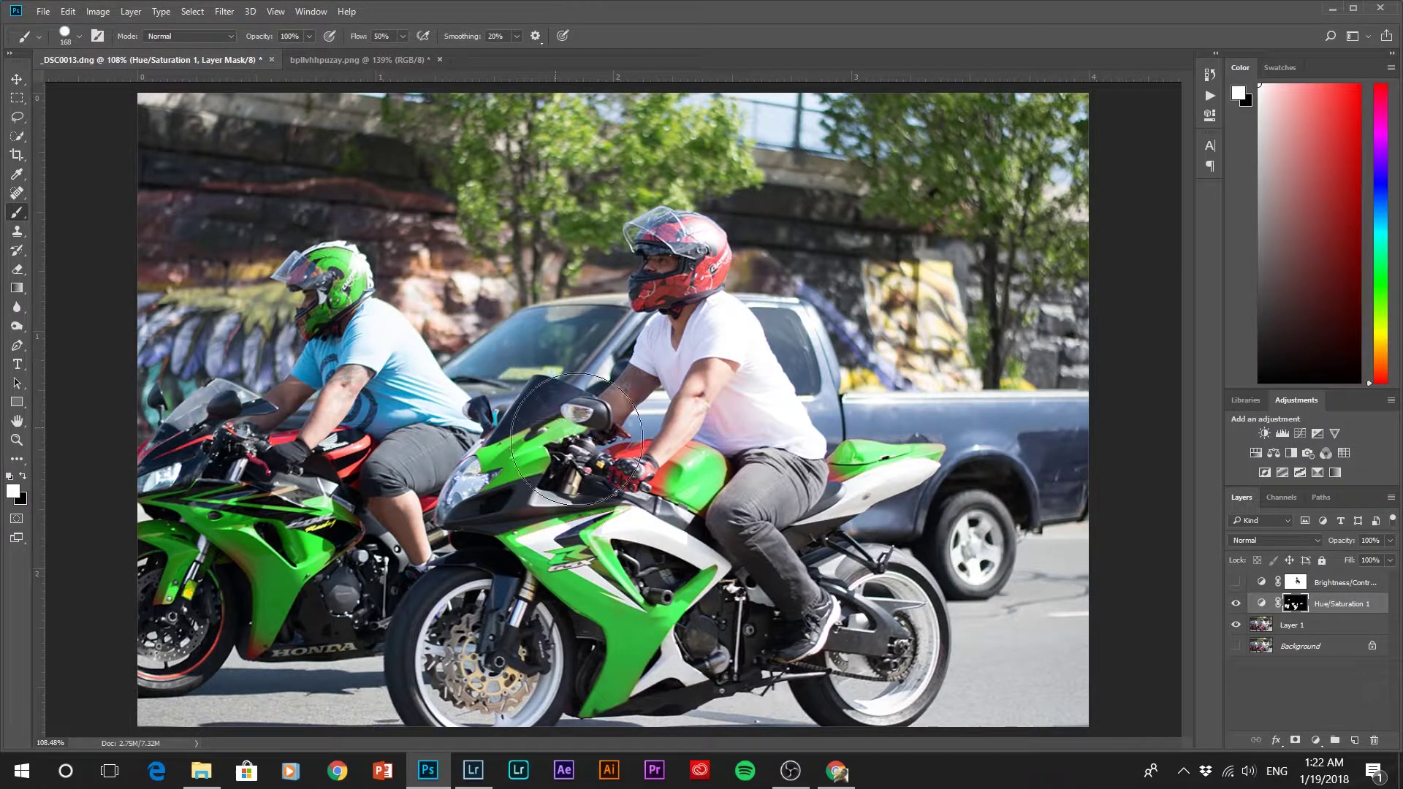